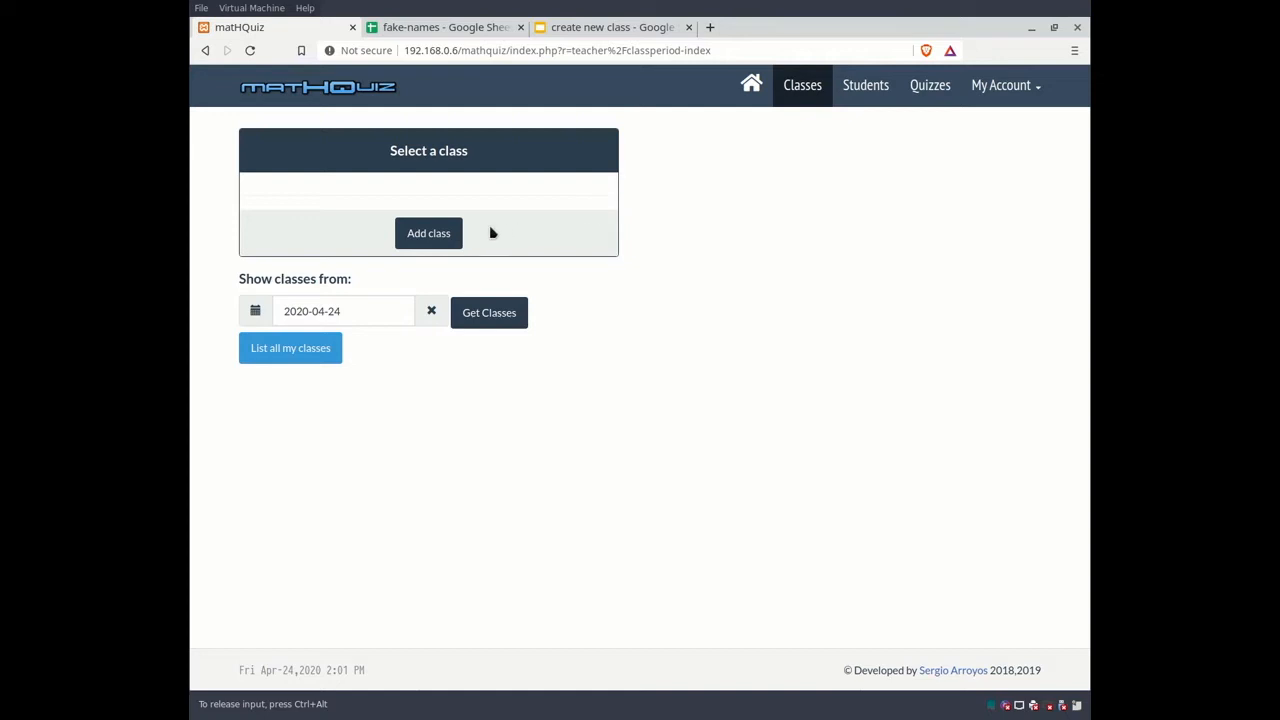
Step: Start a new class titled P1-GEOM and bring up the add-class Help page
click(425, 238)
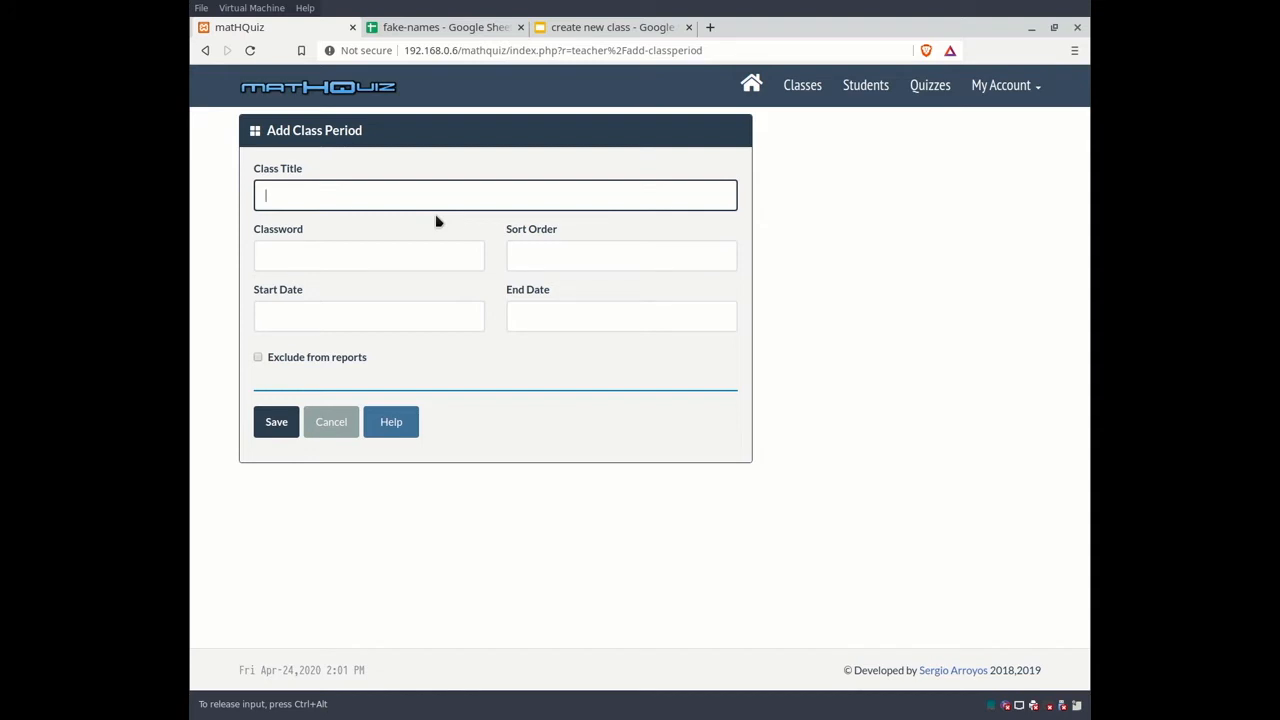
text(P1-GEOM)
click(416, 266)
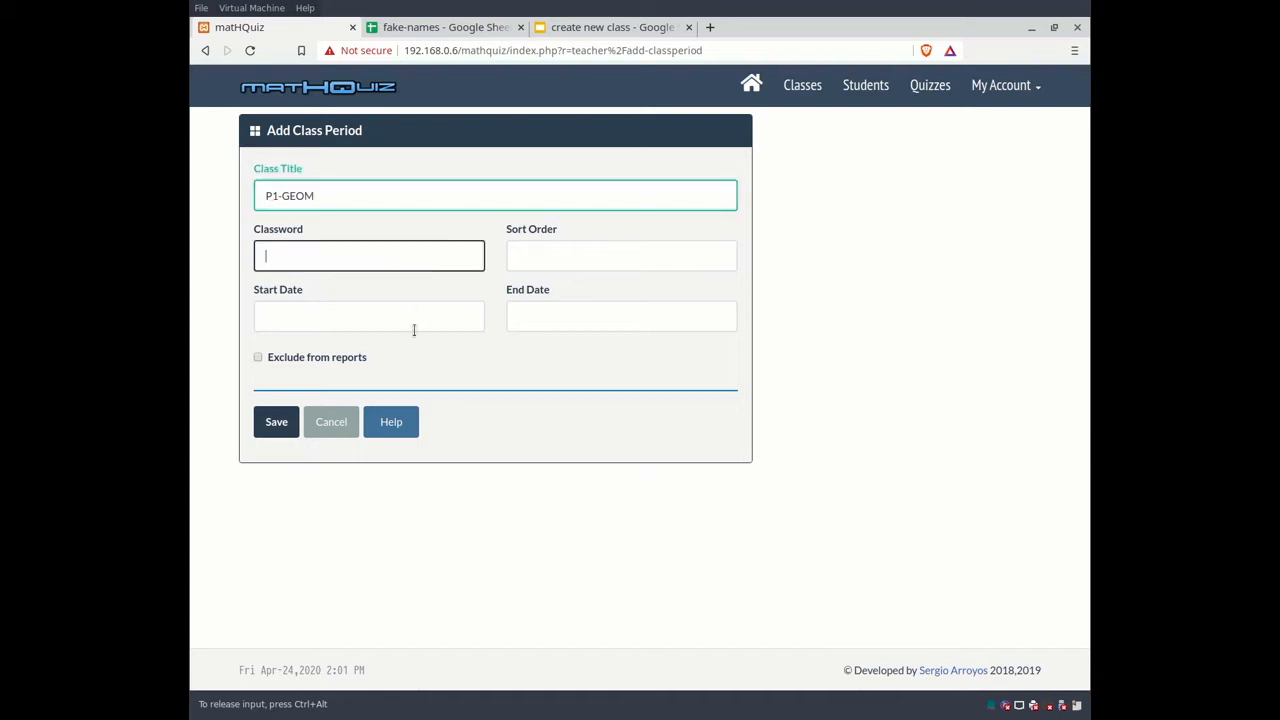
click(391, 422)
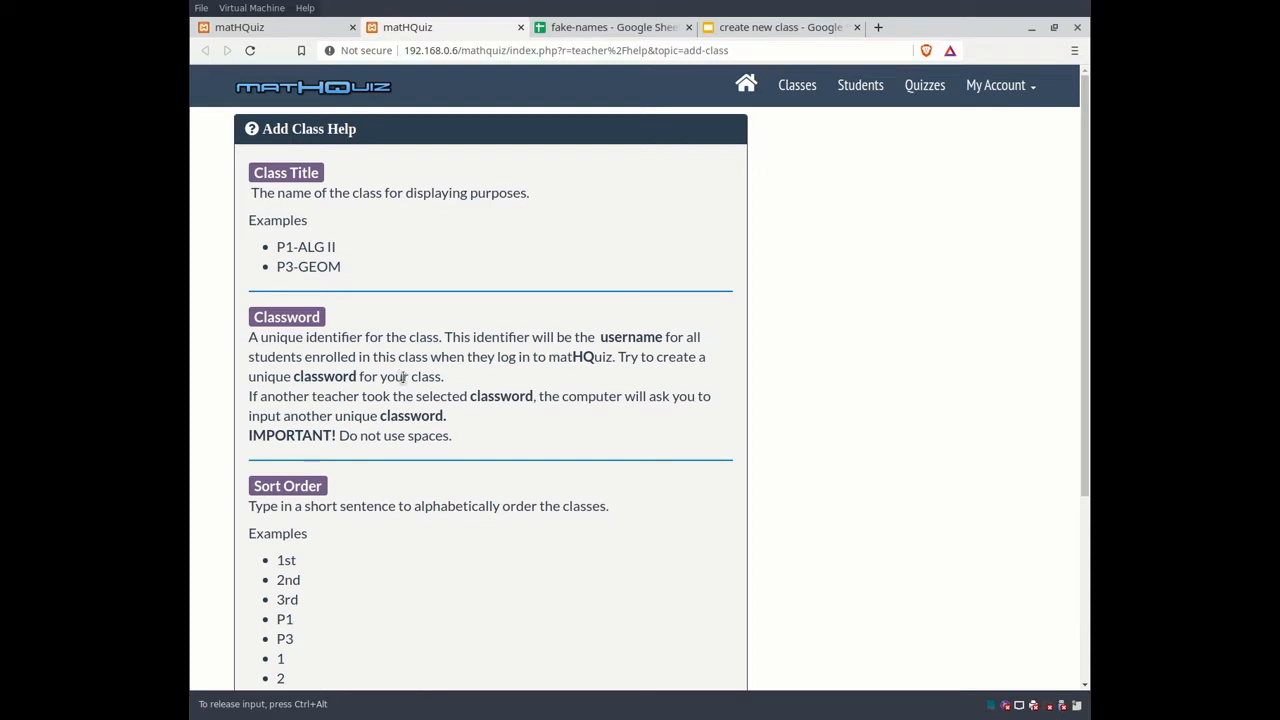
drag(452, 437, 249, 432)
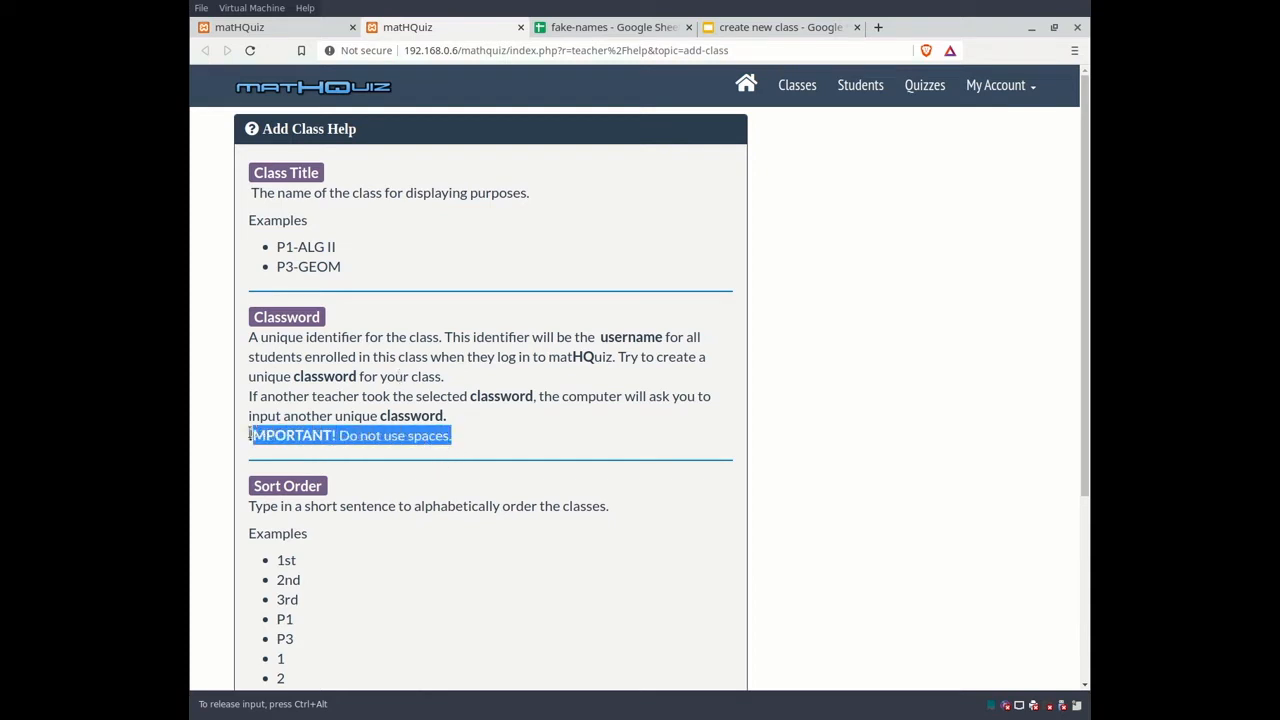
click(476, 447)
key(ctrl+w)
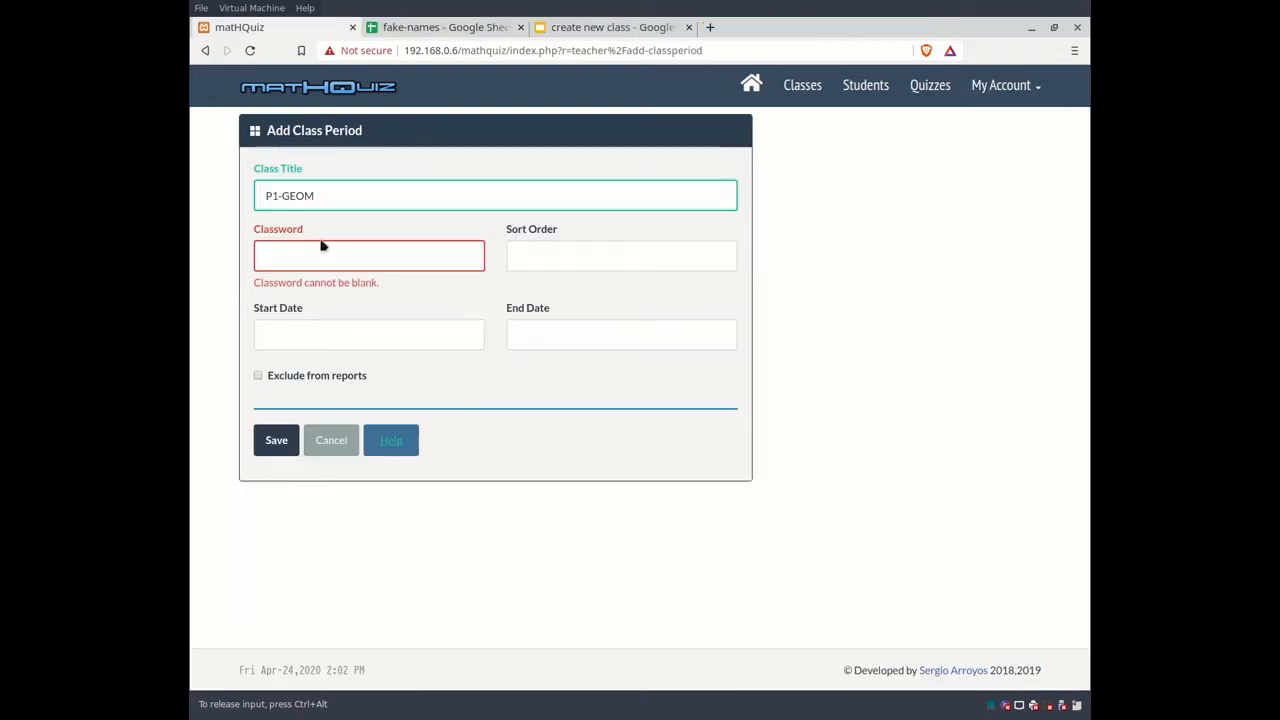
text(AA)
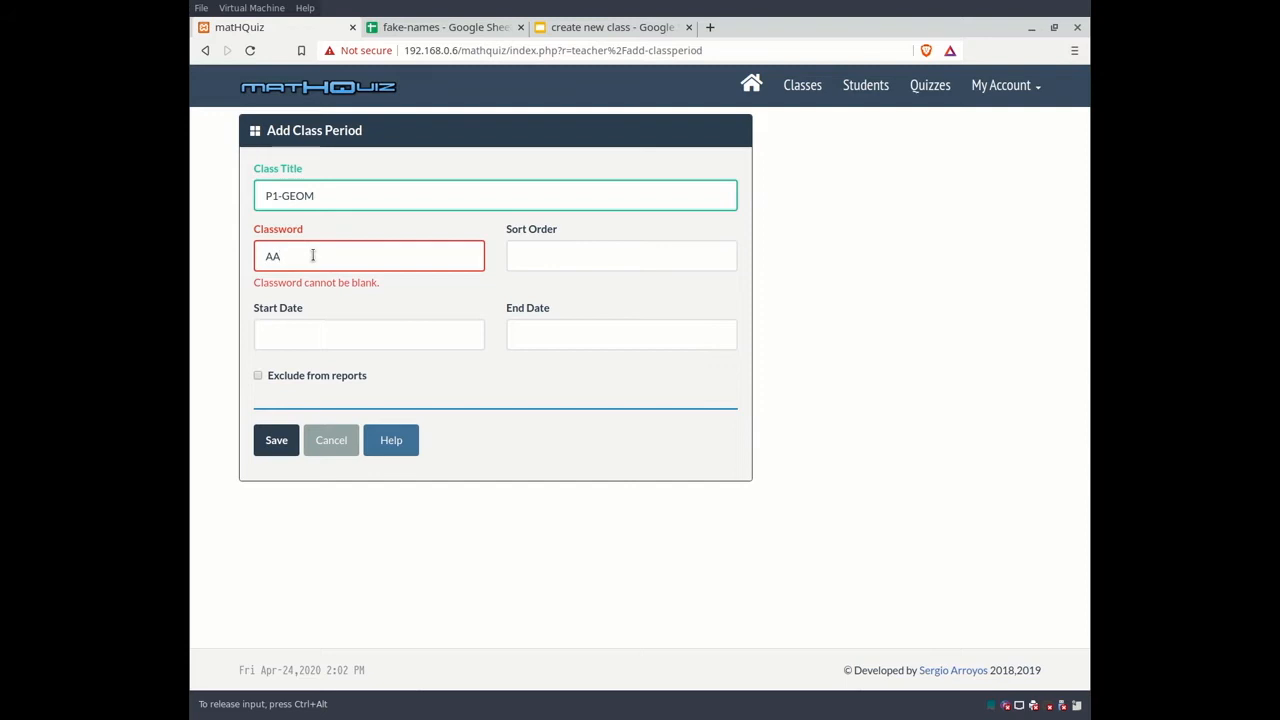
key(BackSpace)
text(RR-GEOM-P1)
click(529, 254)
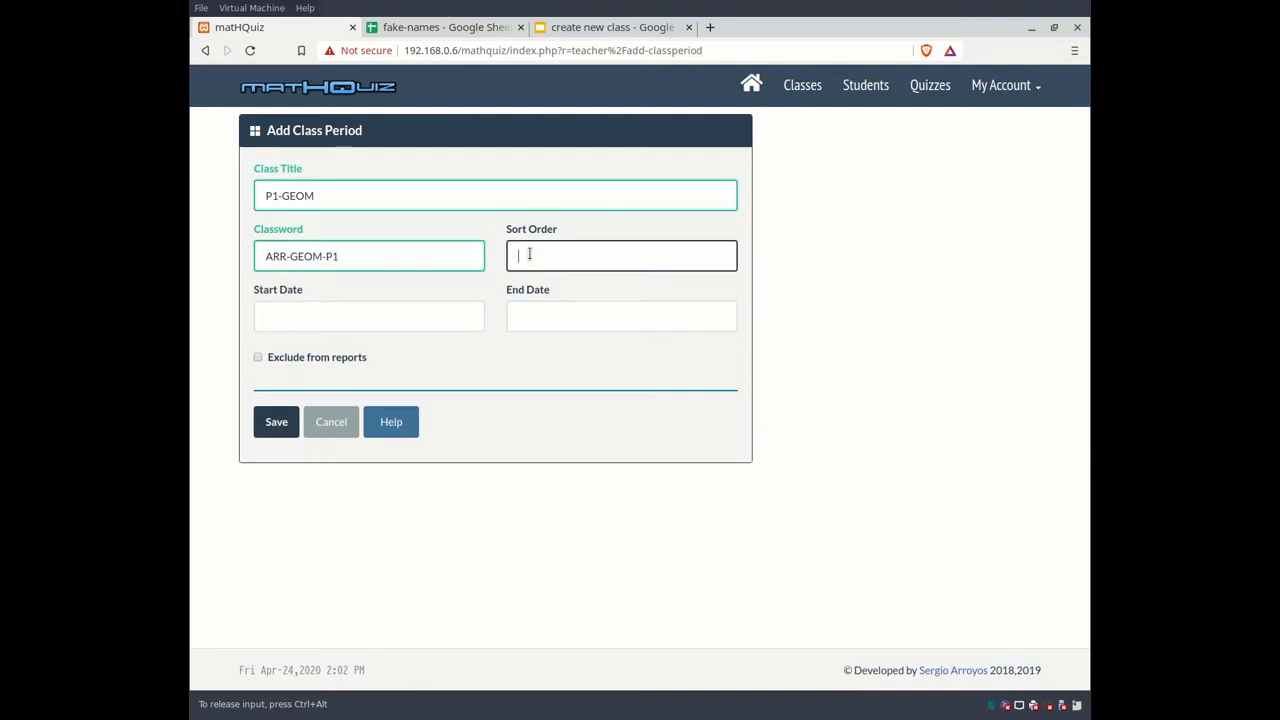
text(P1)
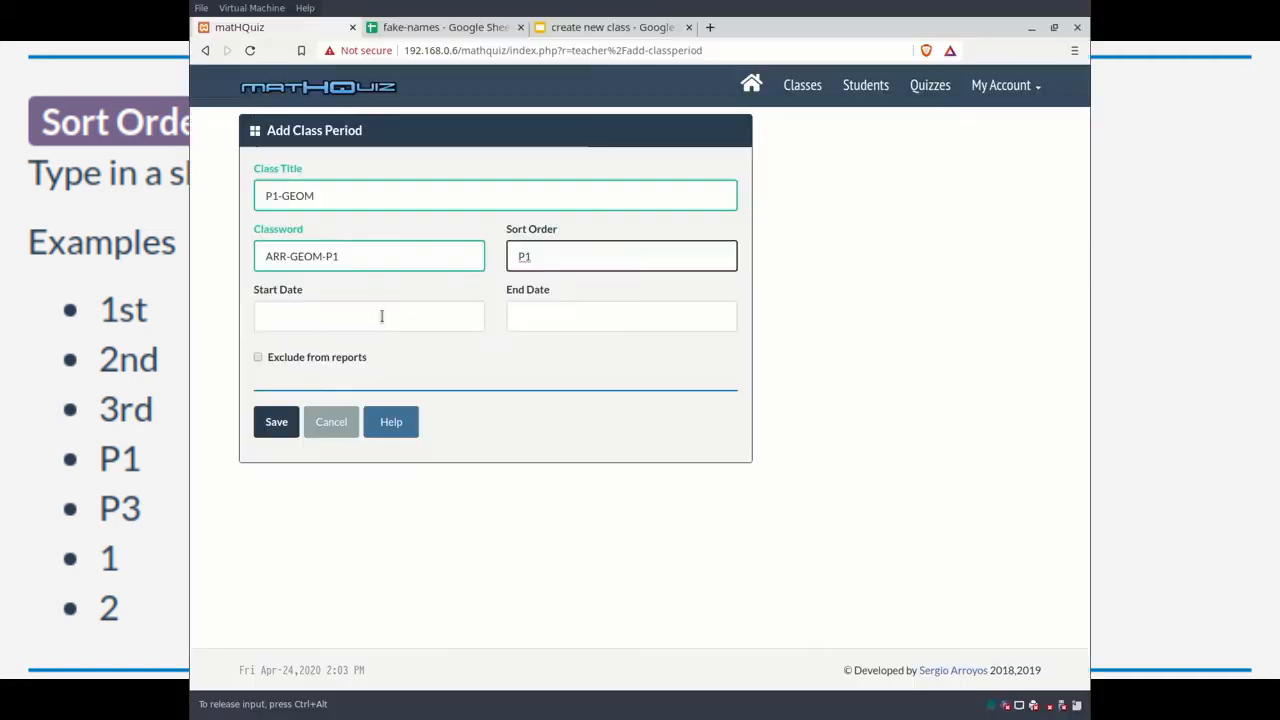
Step: Set the class to run from 2020-01-06 to 2020-05-22 and save it
click(380, 314)
click(266, 131)
click(266, 131)
click(266, 131)
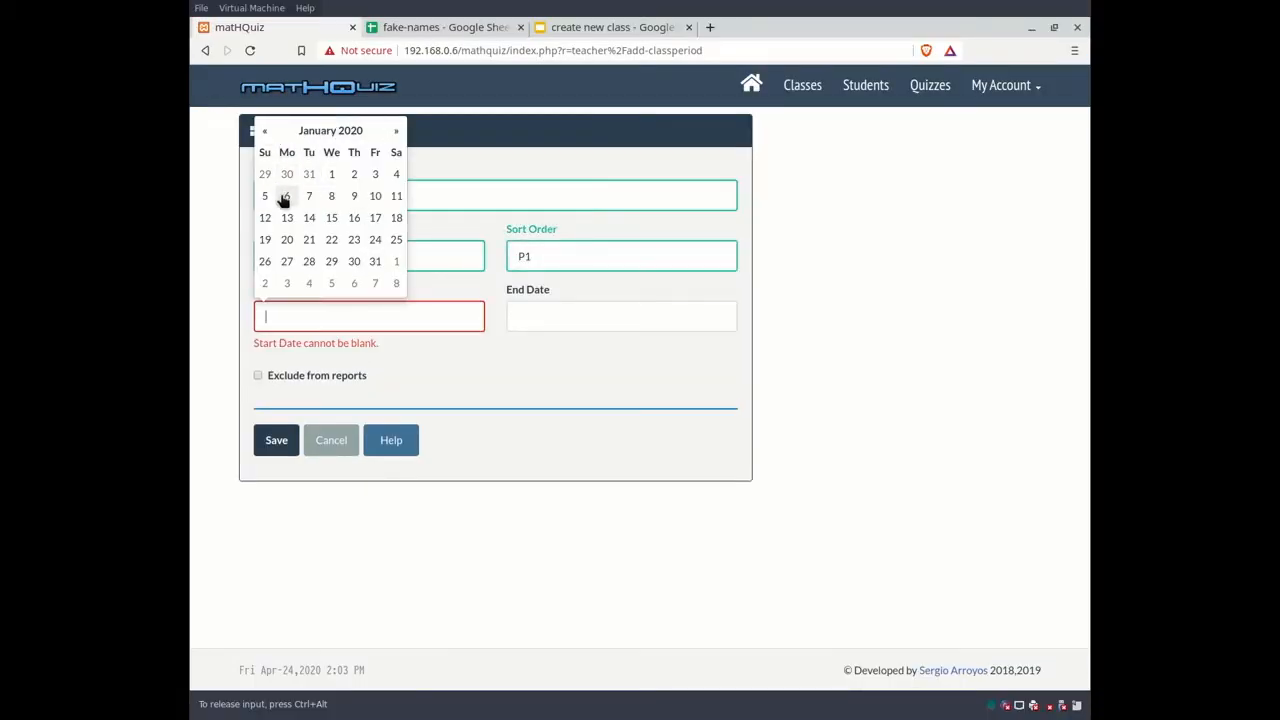
click(287, 196)
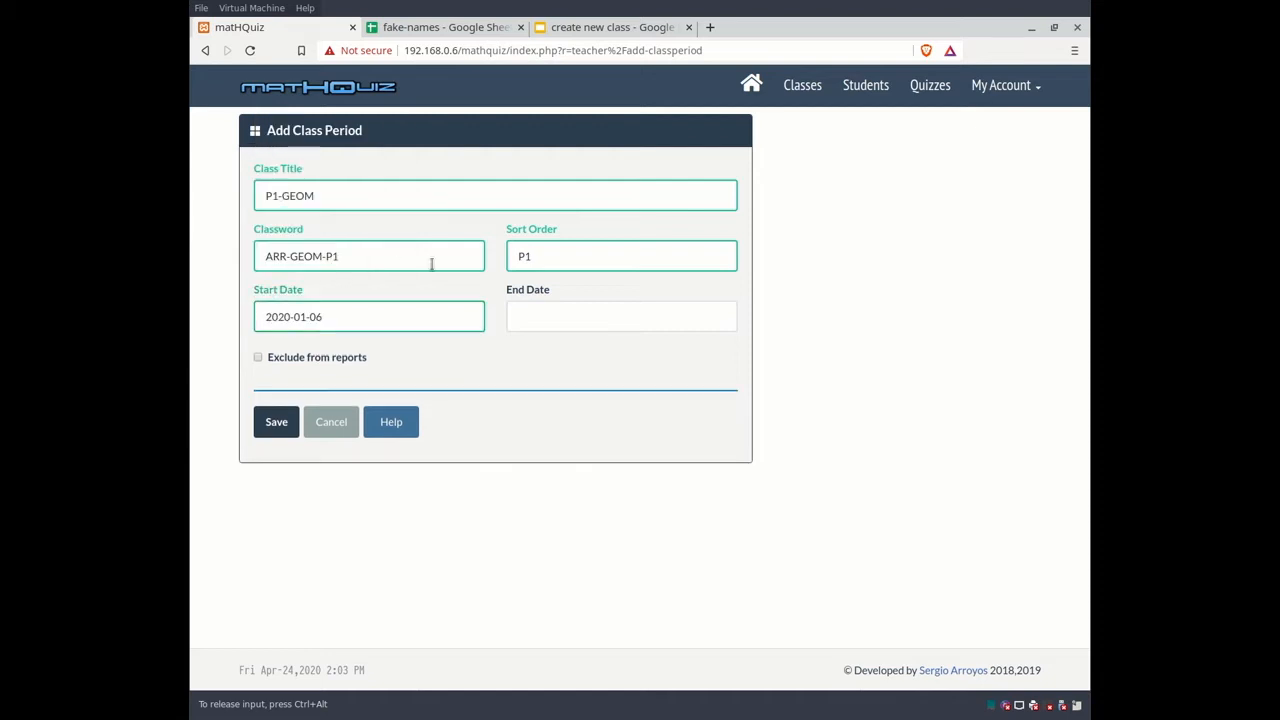
click(547, 320)
click(648, 131)
click(627, 239)
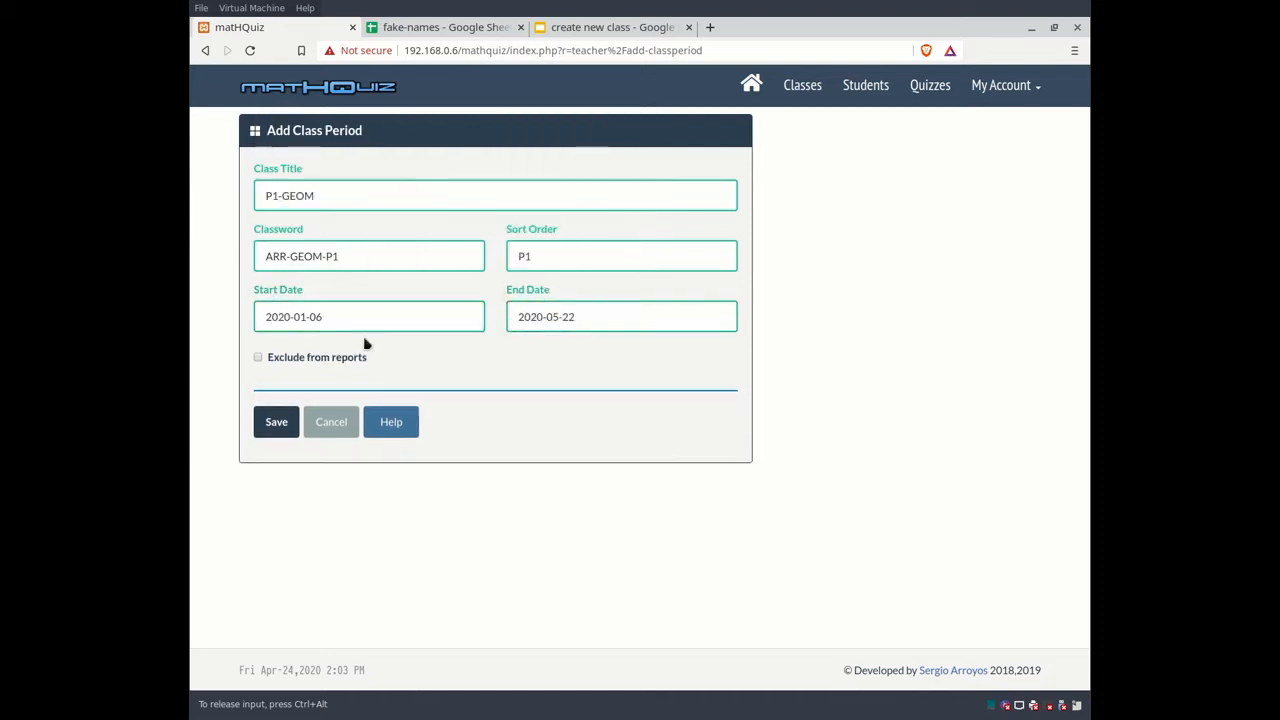
click(257, 358)
click(259, 360)
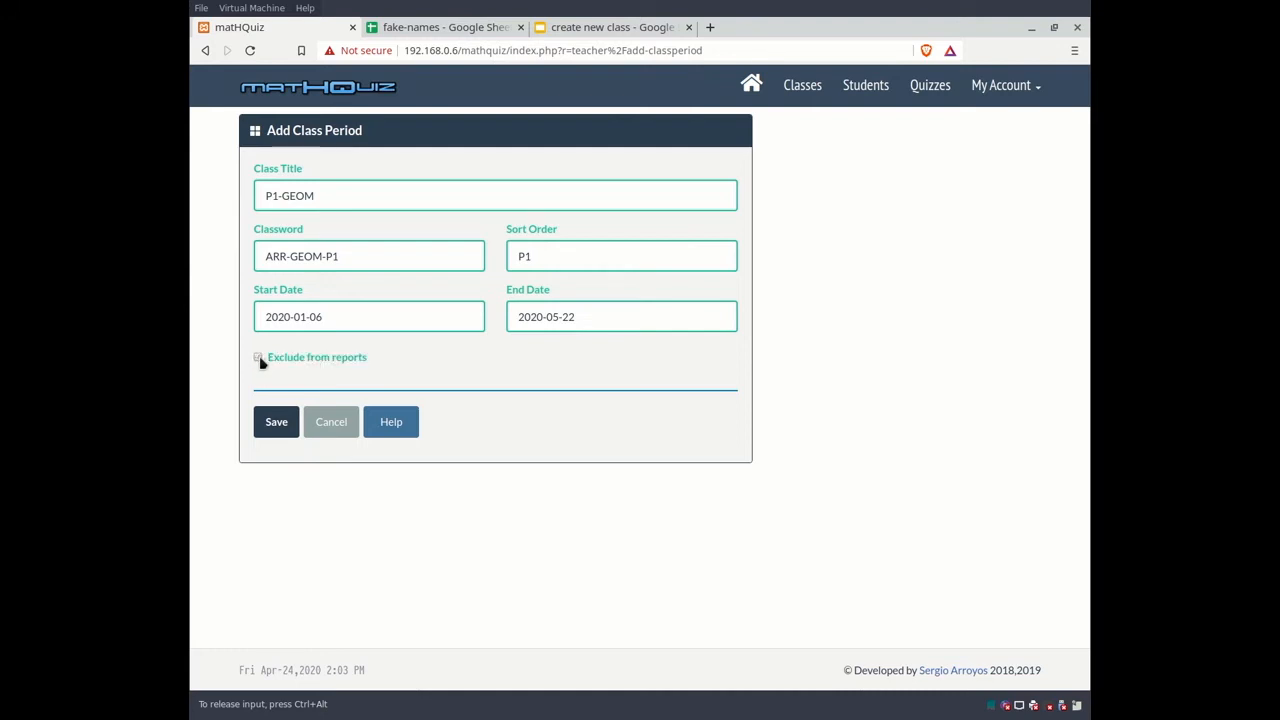
click(277, 424)
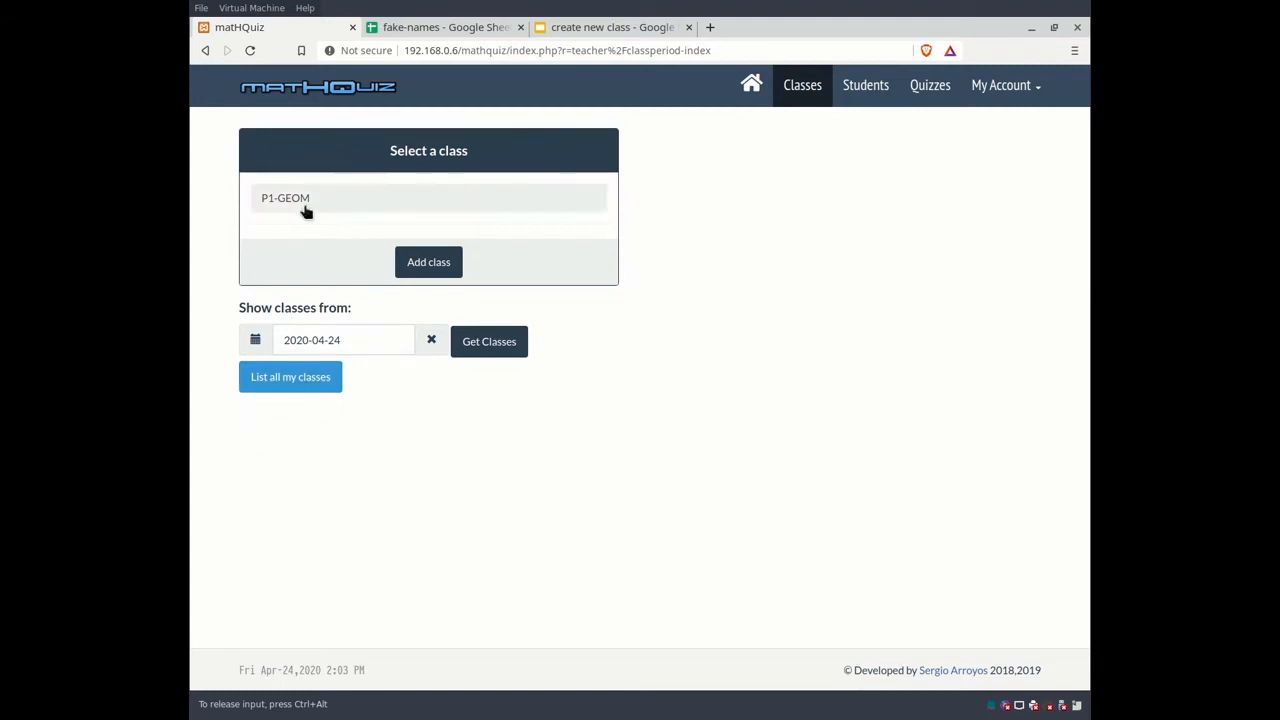
click(424, 265)
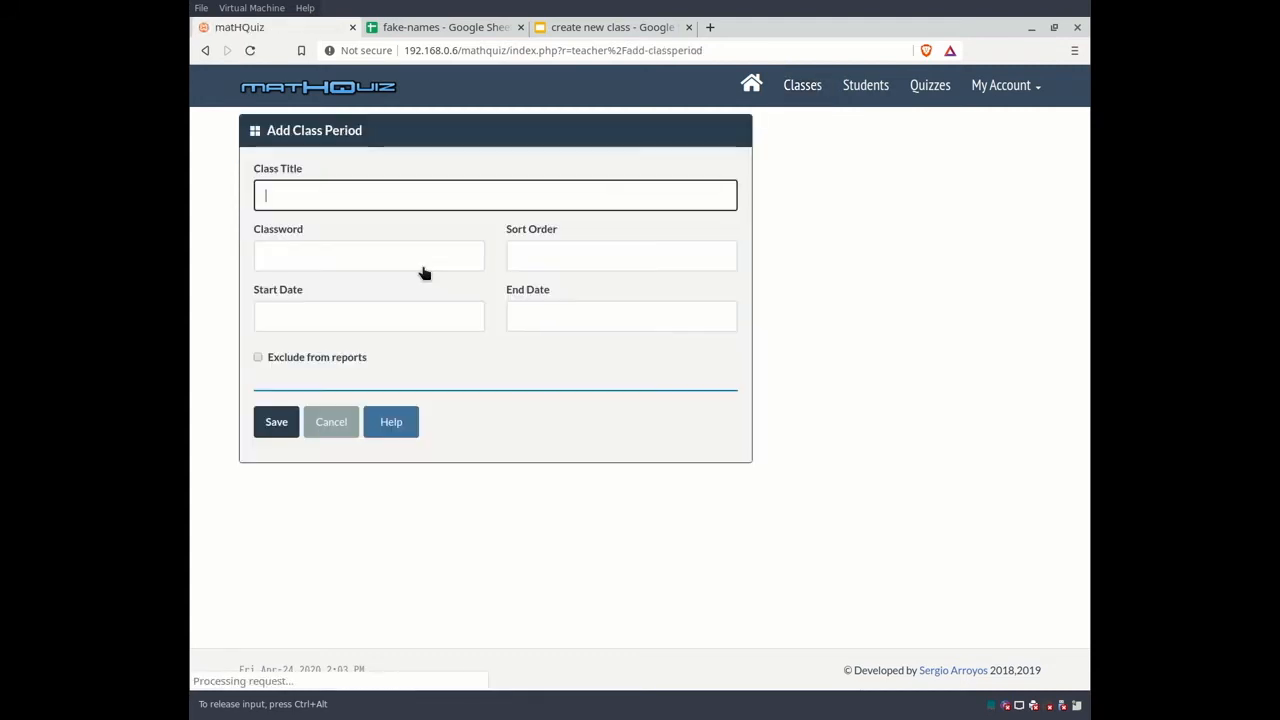
click(316, 196)
text(P3-GEOM)
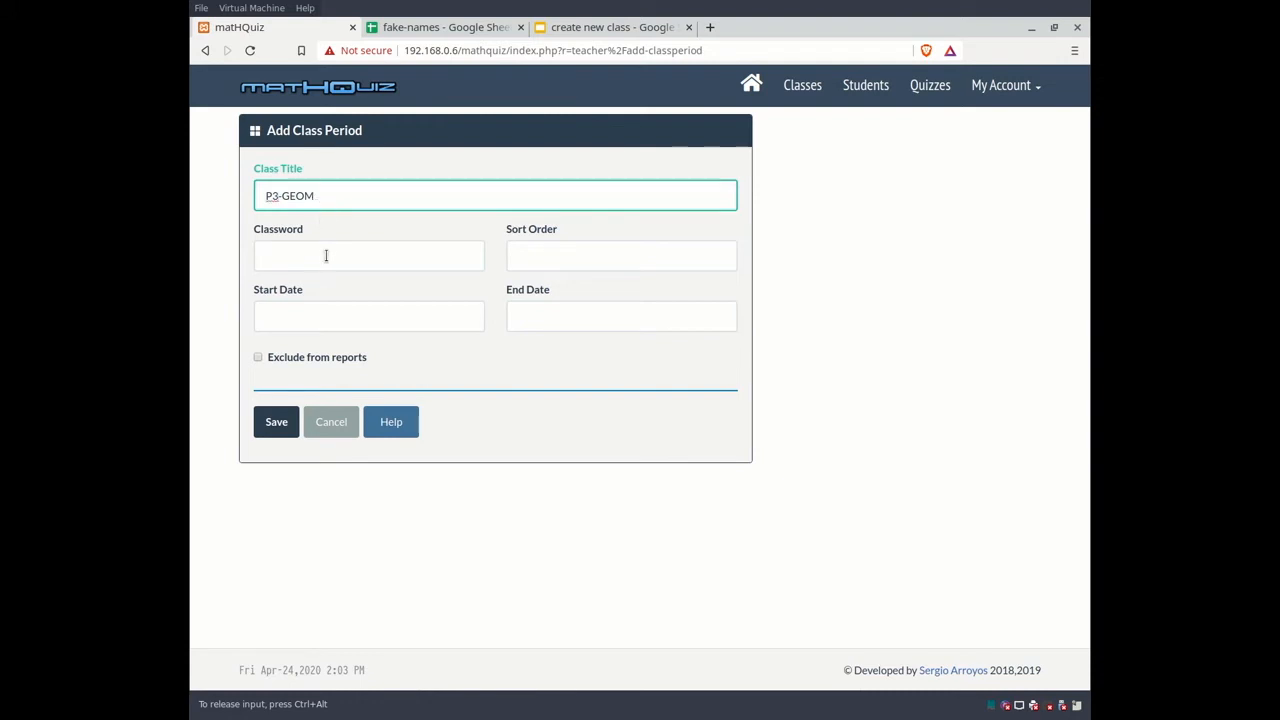
click(329, 252)
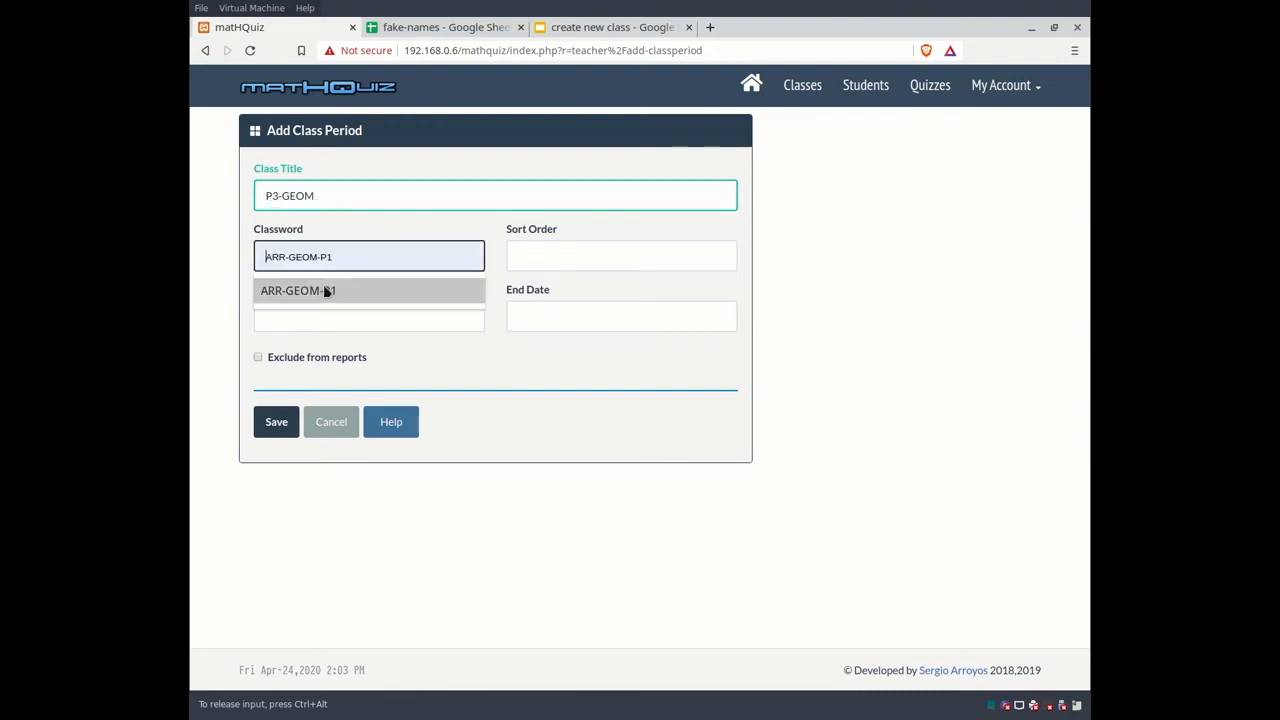
click(326, 291)
key(BackSpace)
text(3)
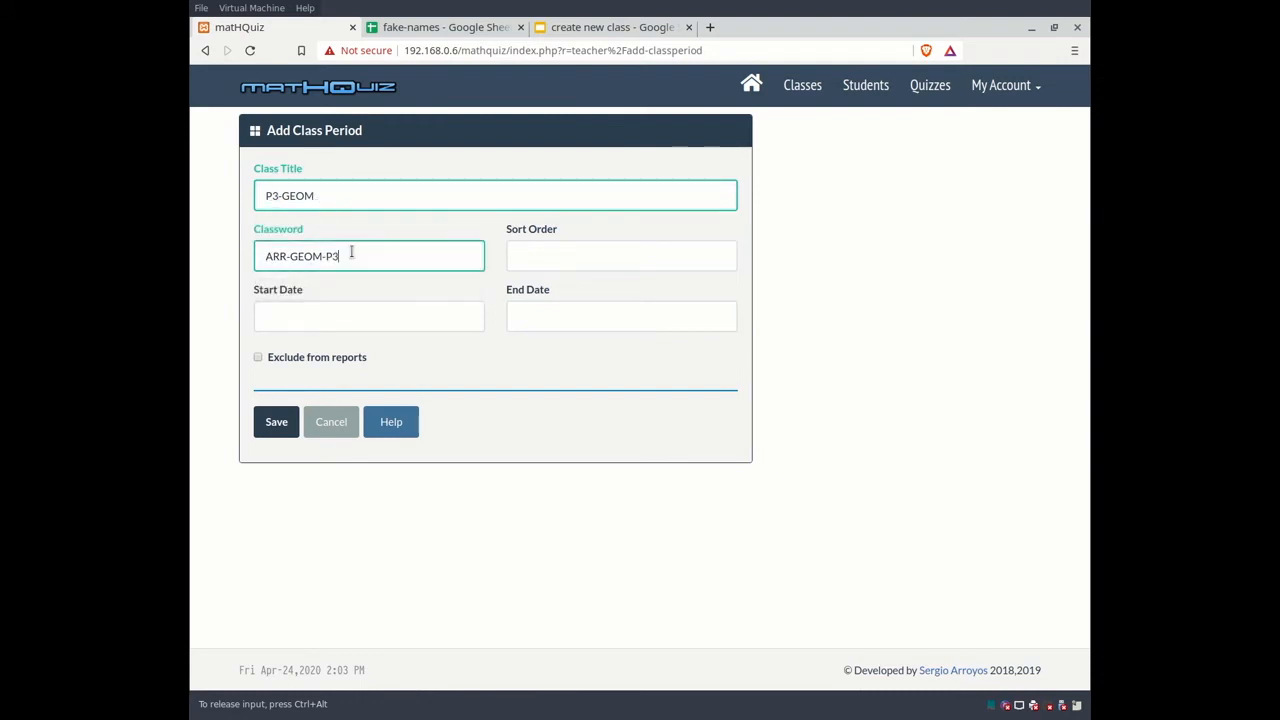
click(560, 257)
click(537, 292)
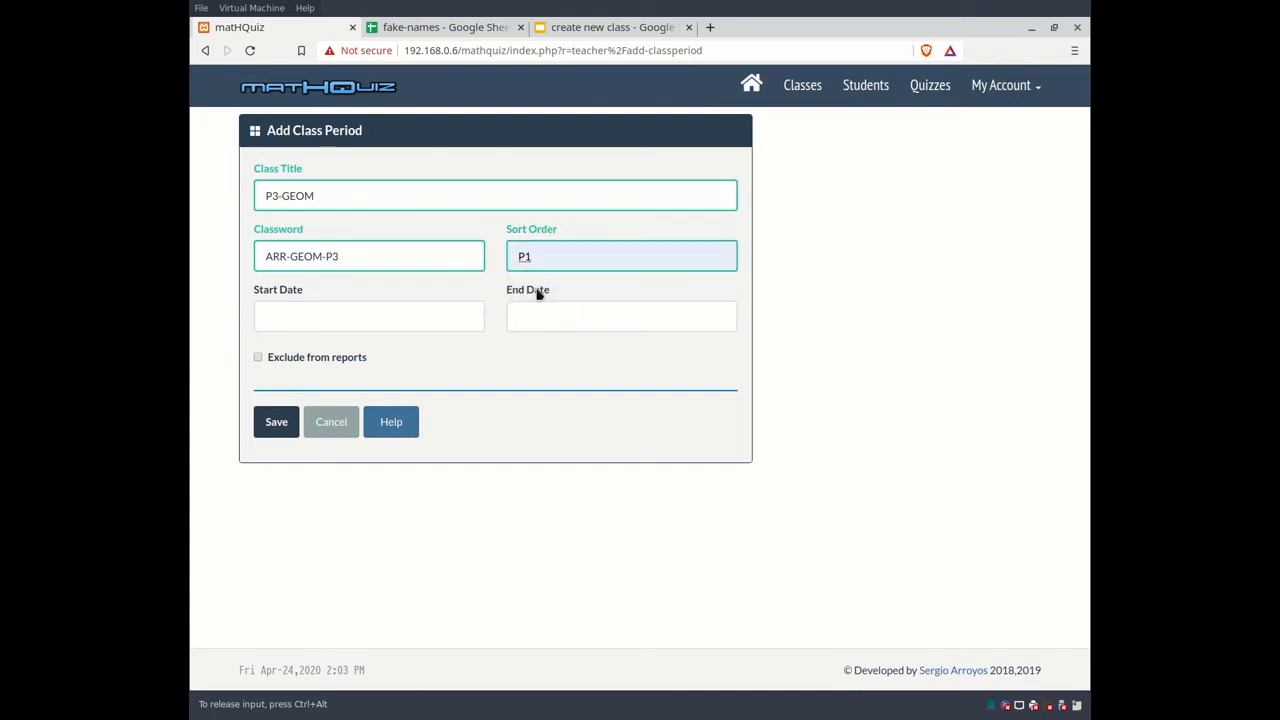
key(BackSpace)
text(3)
Step: Reuse the dates 2020-01-06 to 2020-05-22 for P3-GEOM and save the class
click(397, 310)
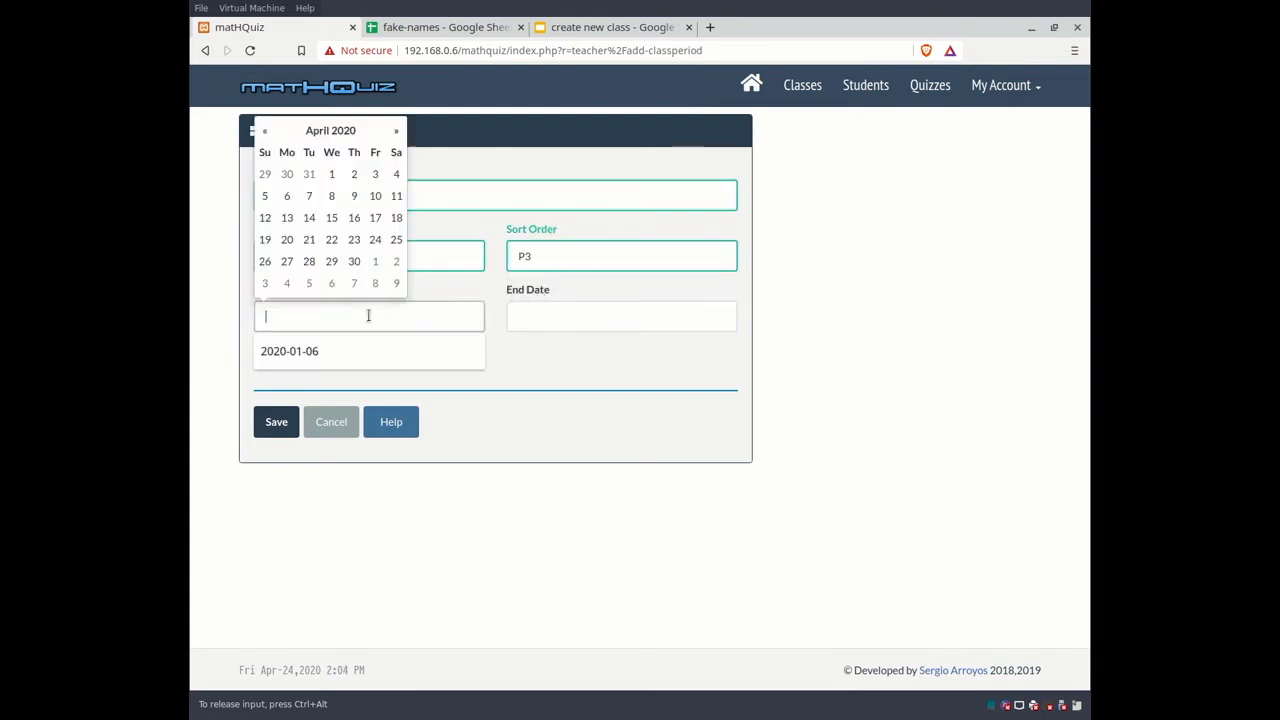
click(310, 349)
click(580, 317)
click(543, 349)
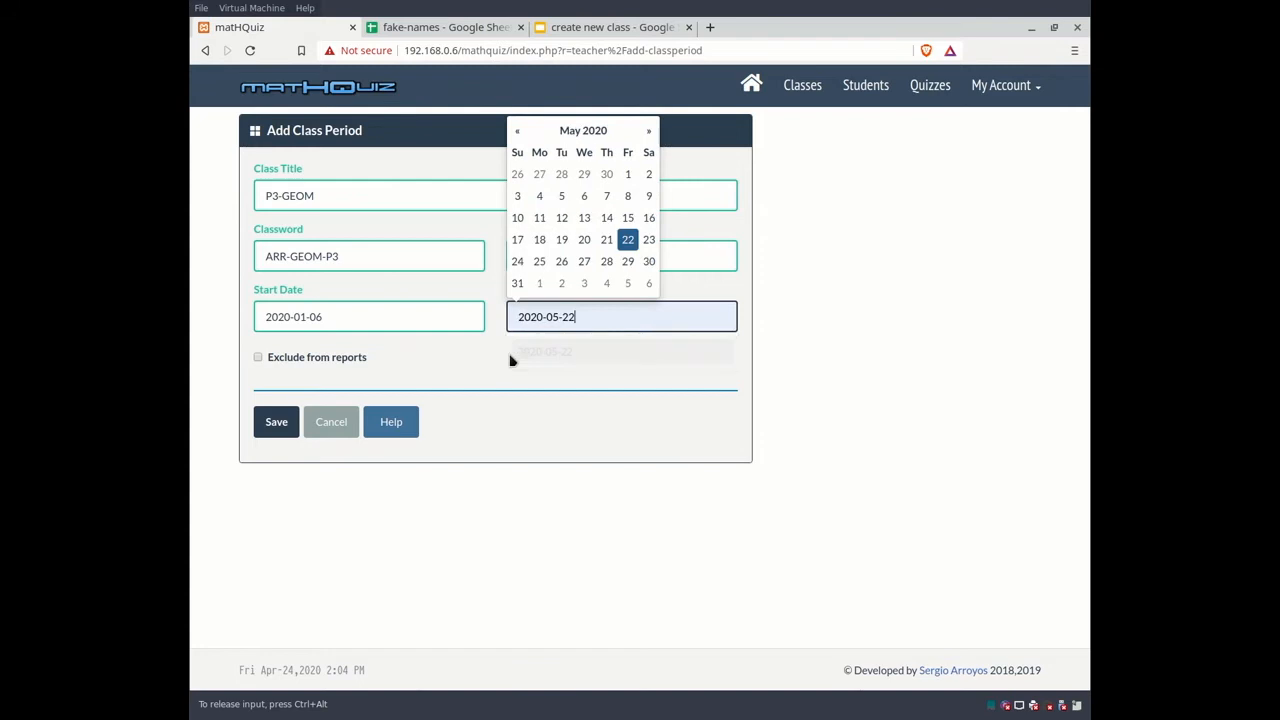
click(279, 418)
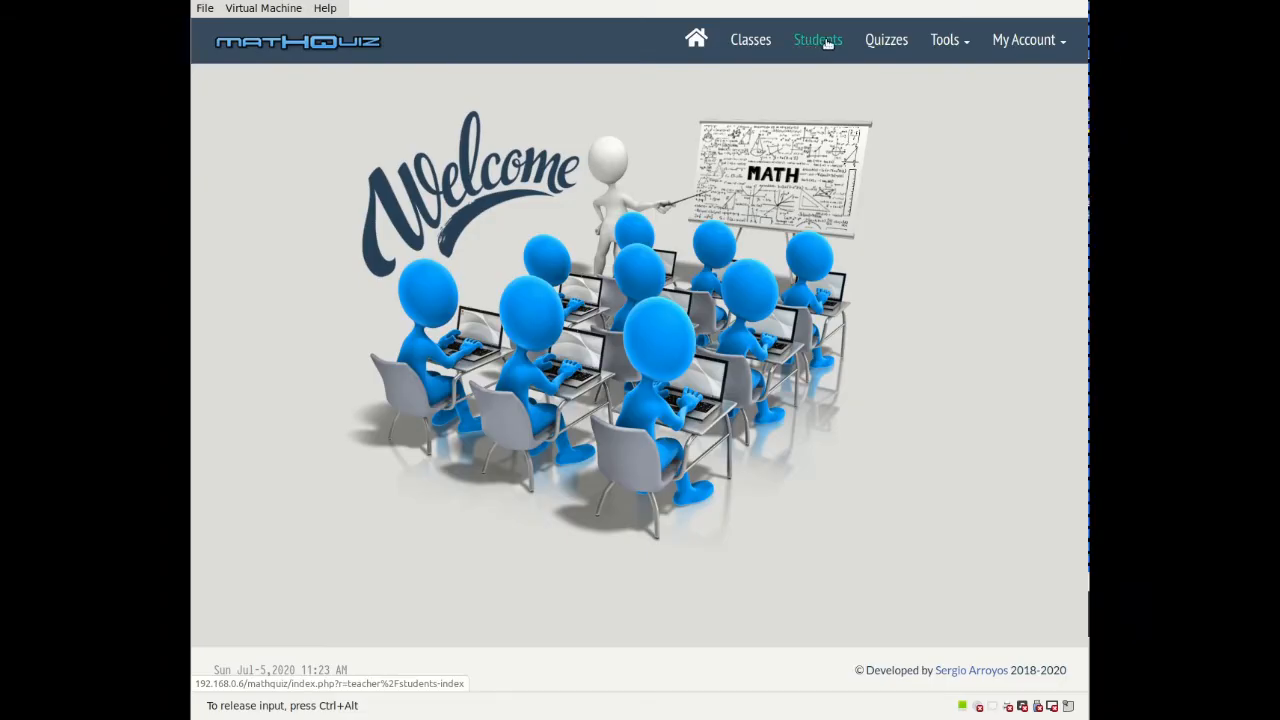
Step: From the class's student list, start a new student and enter their ID, first and last name
click(818, 45)
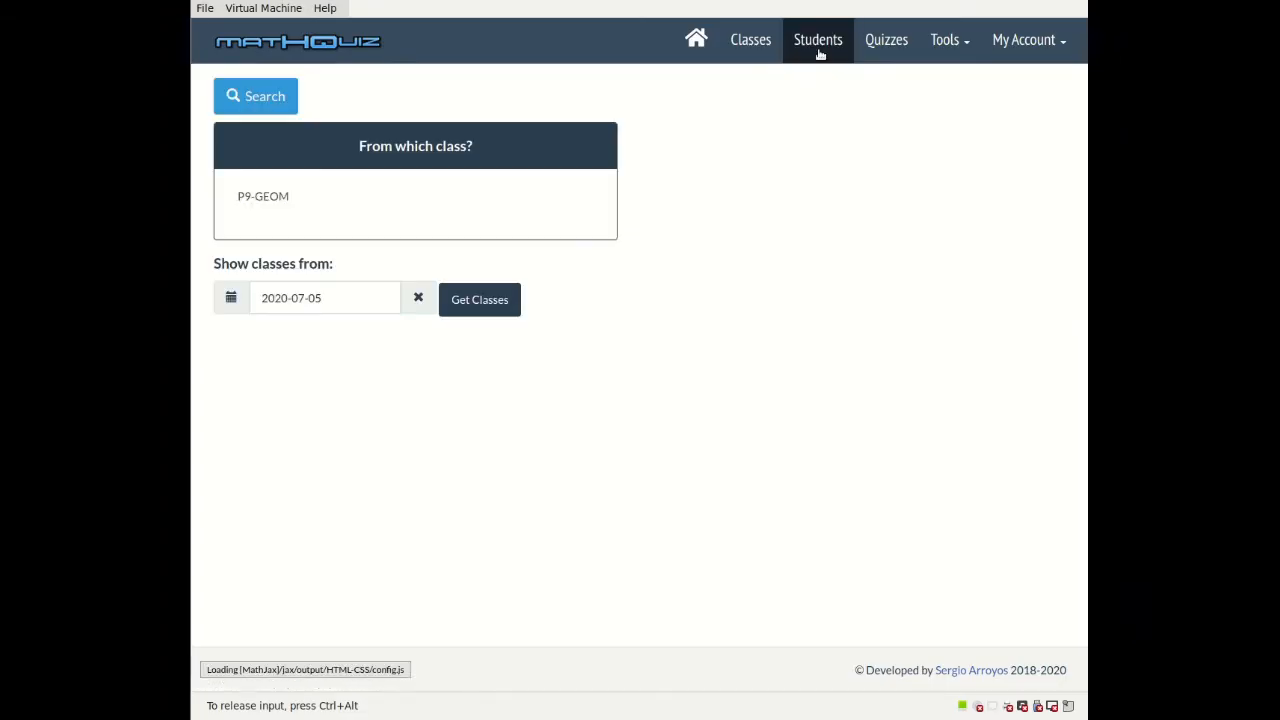
click(265, 197)
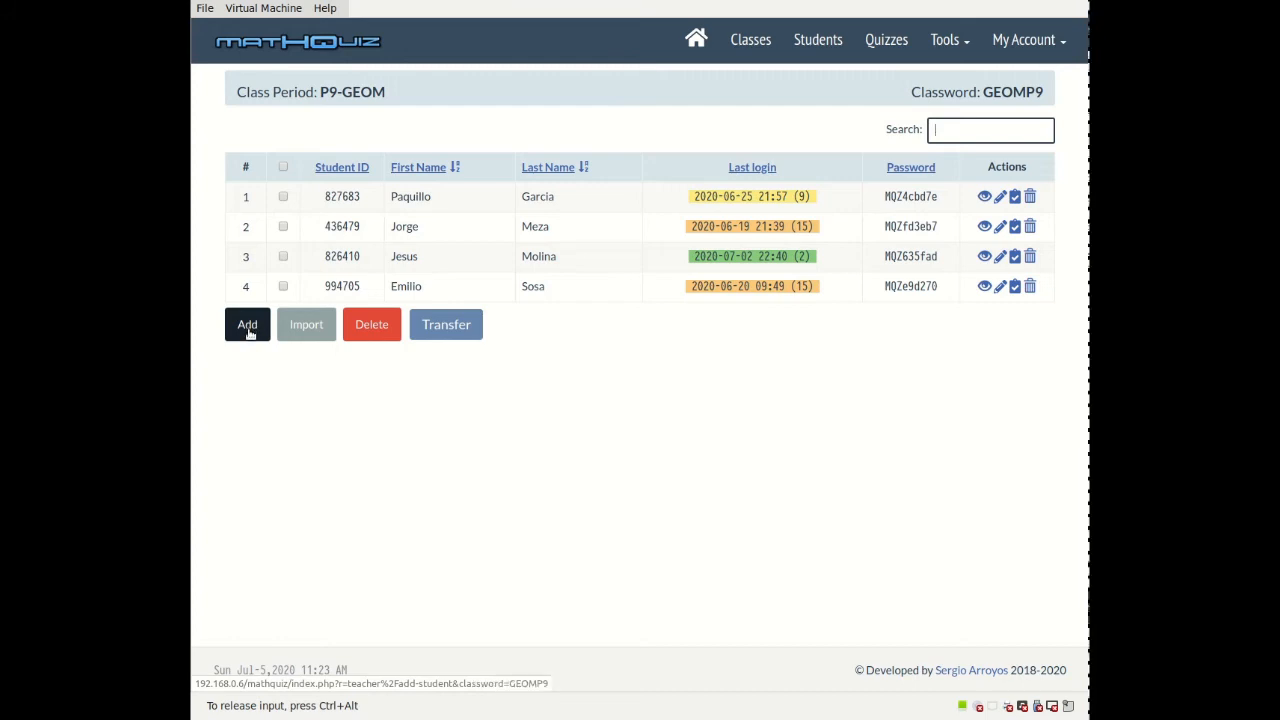
click(248, 327)
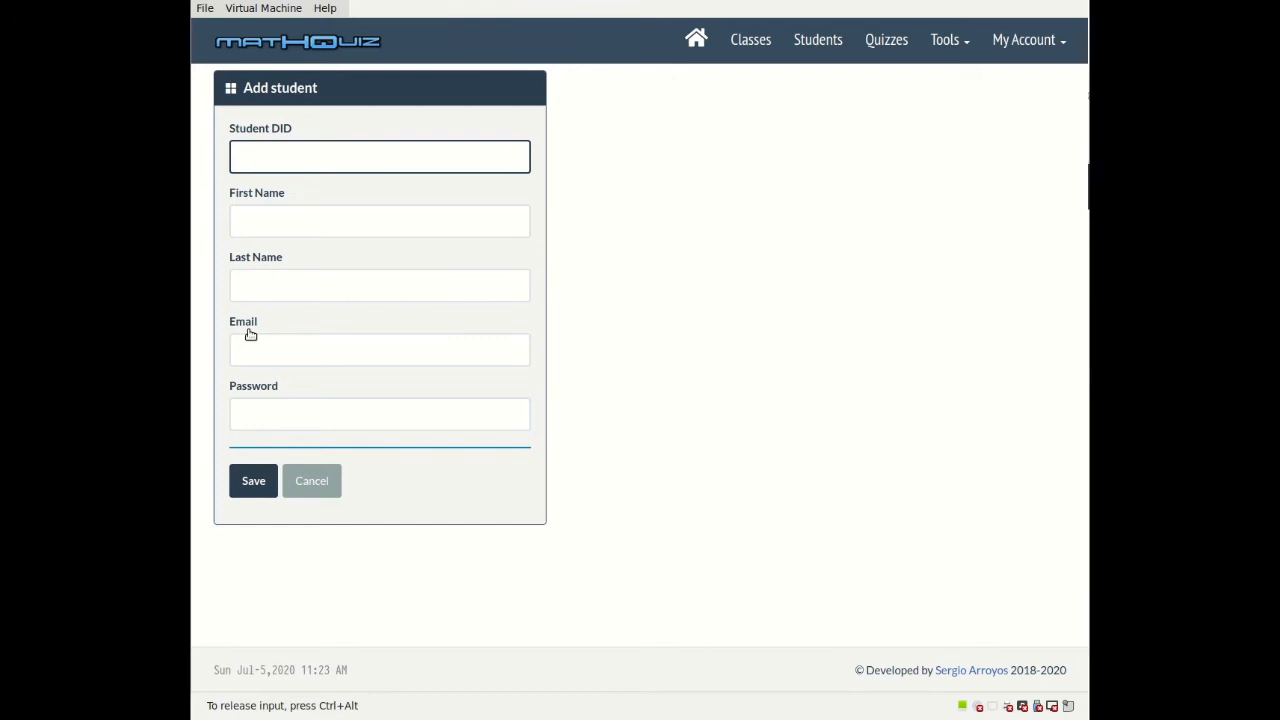
text(987654)
click(266, 228)
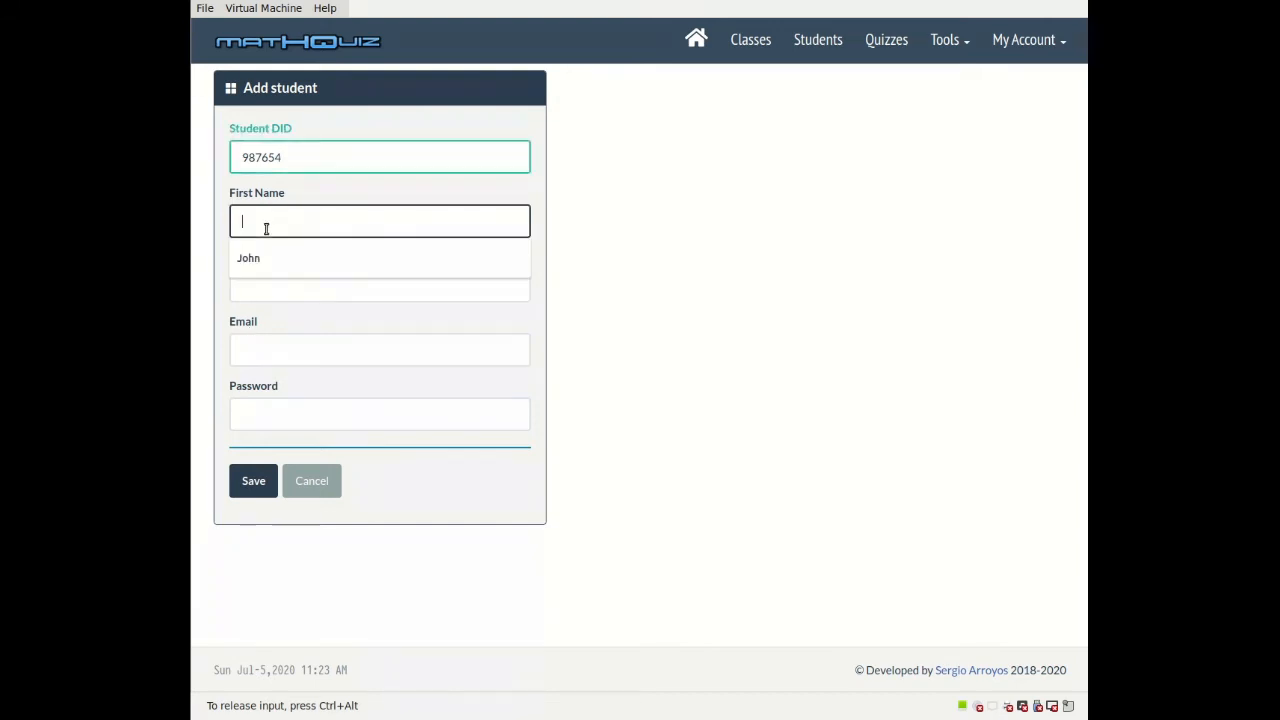
click(266, 262)
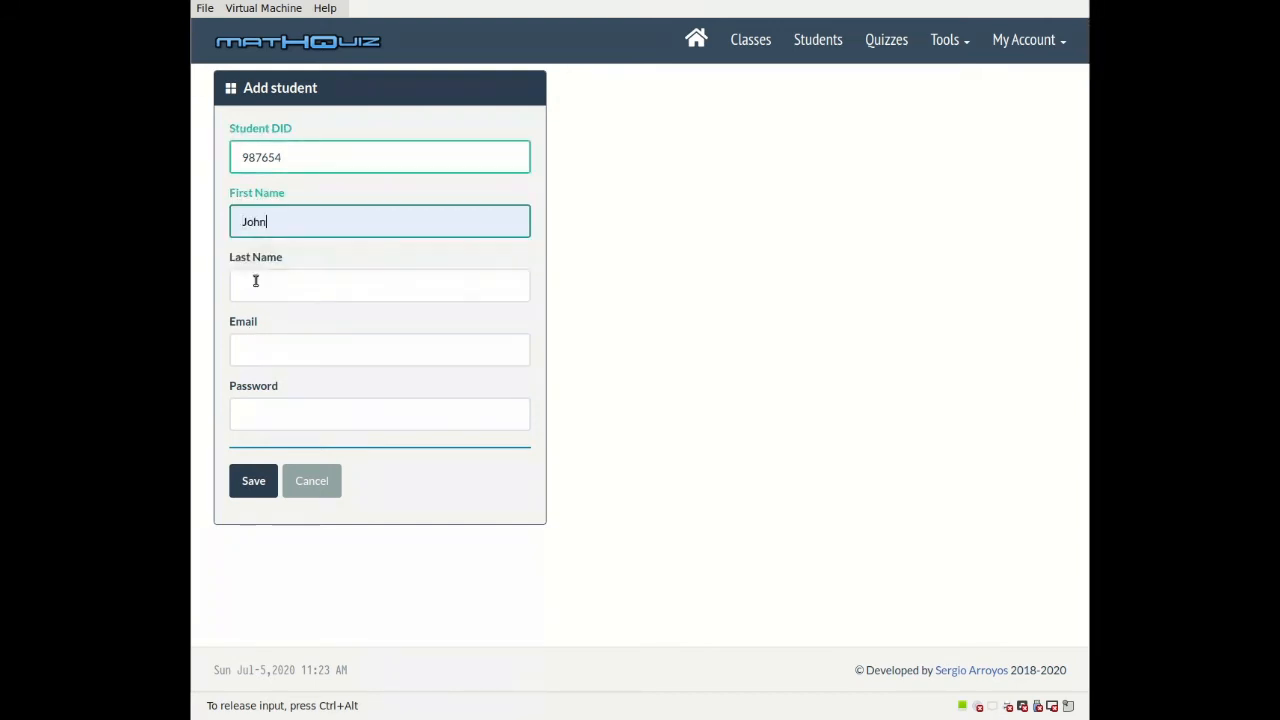
click(254, 284)
click(254, 322)
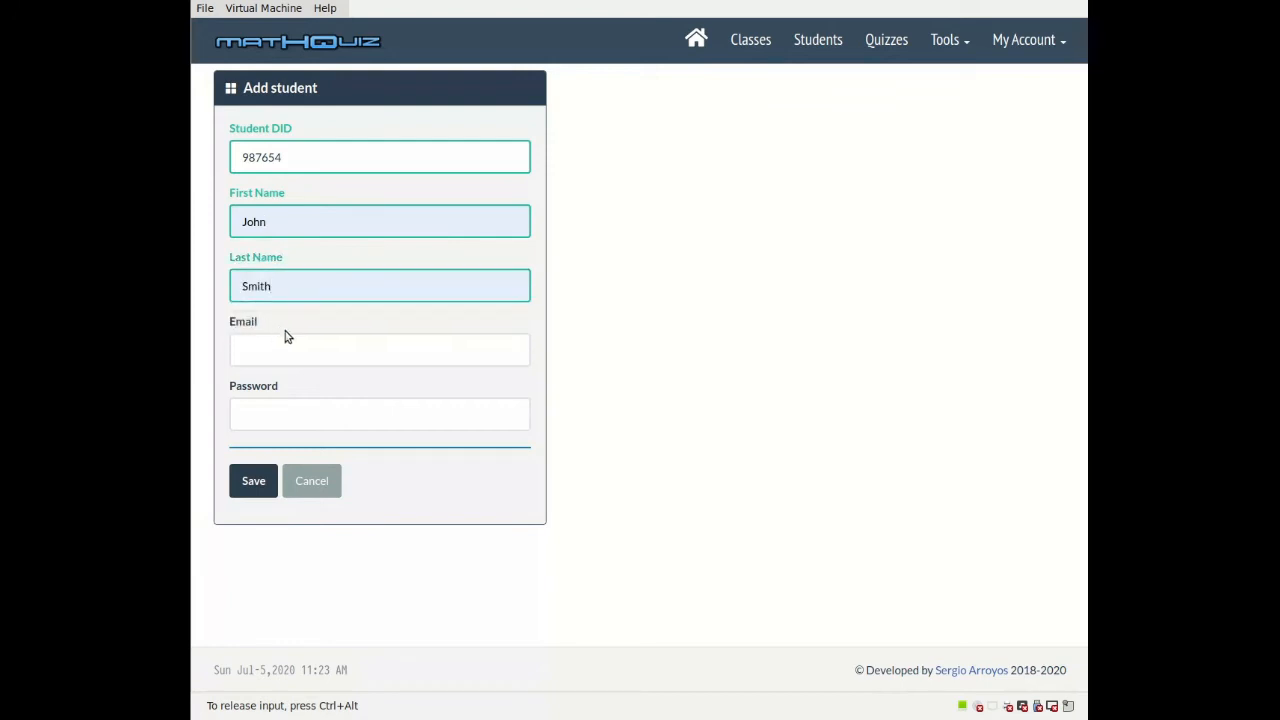
Step: Set the student's password to ? so a random password is generated
click(276, 414)
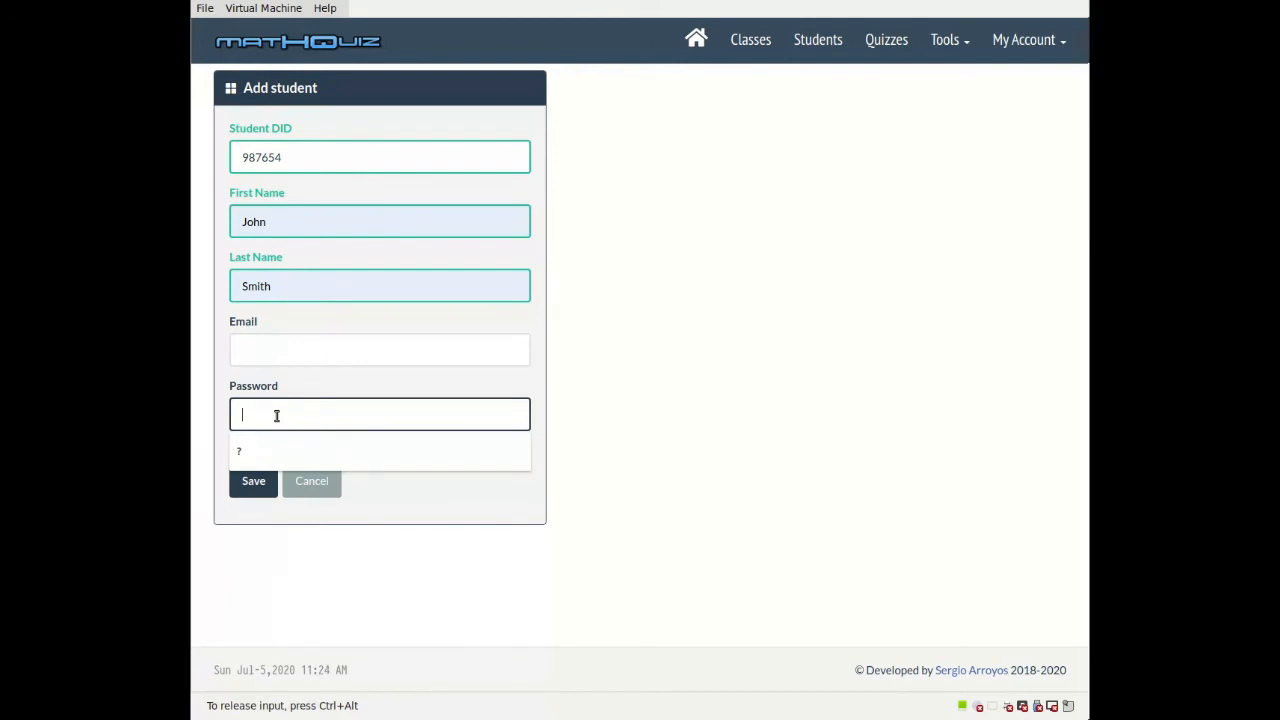
text(123)
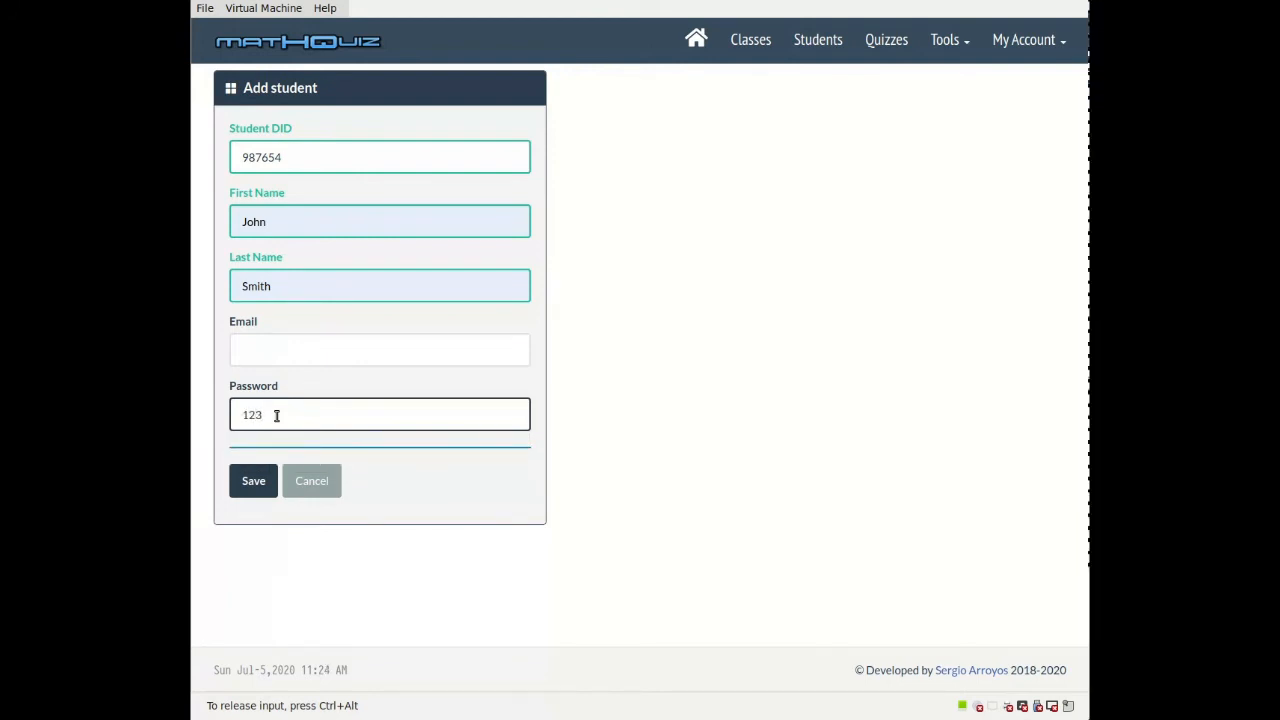
text( or 4 to)
key(BackSpace)
key(BackSpace)
text(for a random password)
key(ctrl+a)
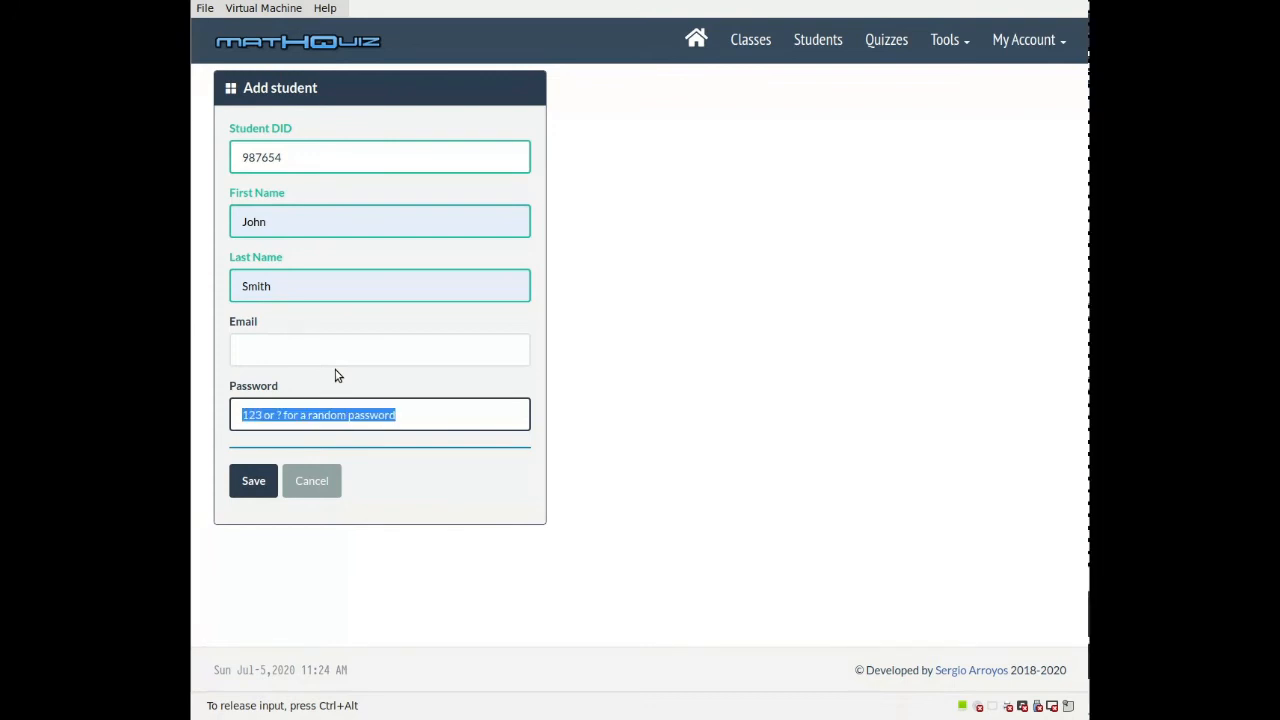
text(?)
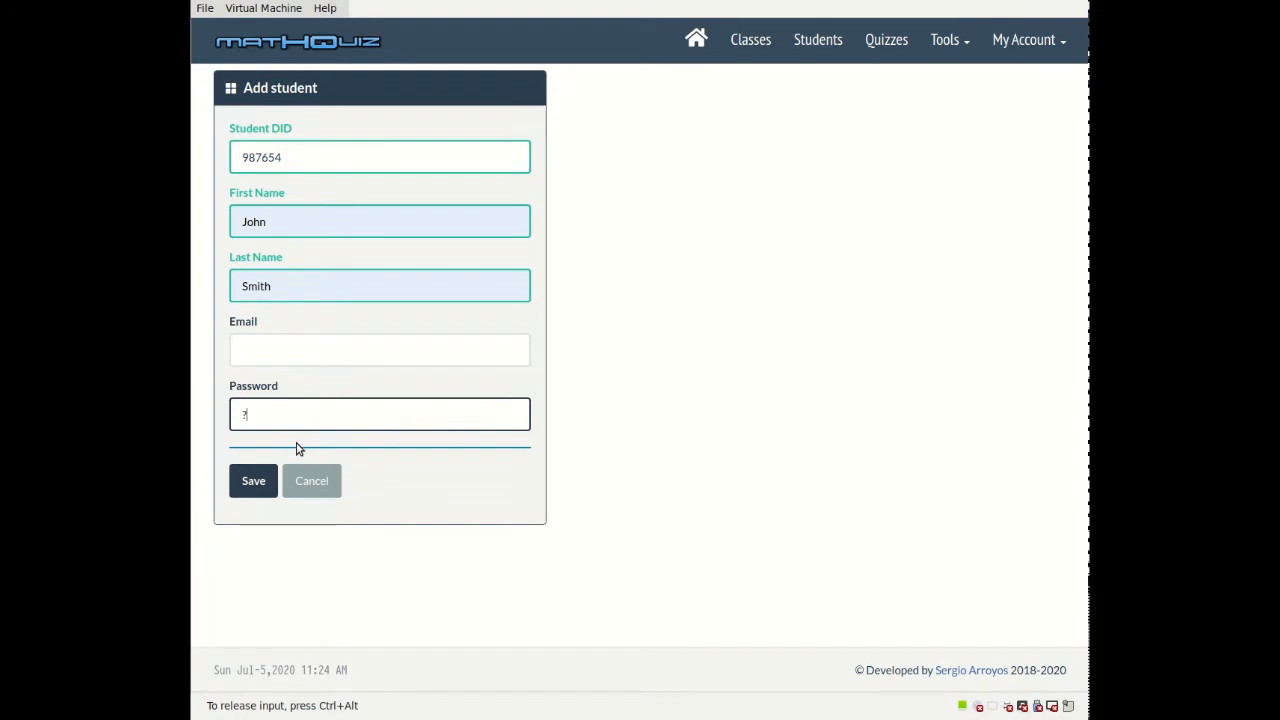
key(Tab)
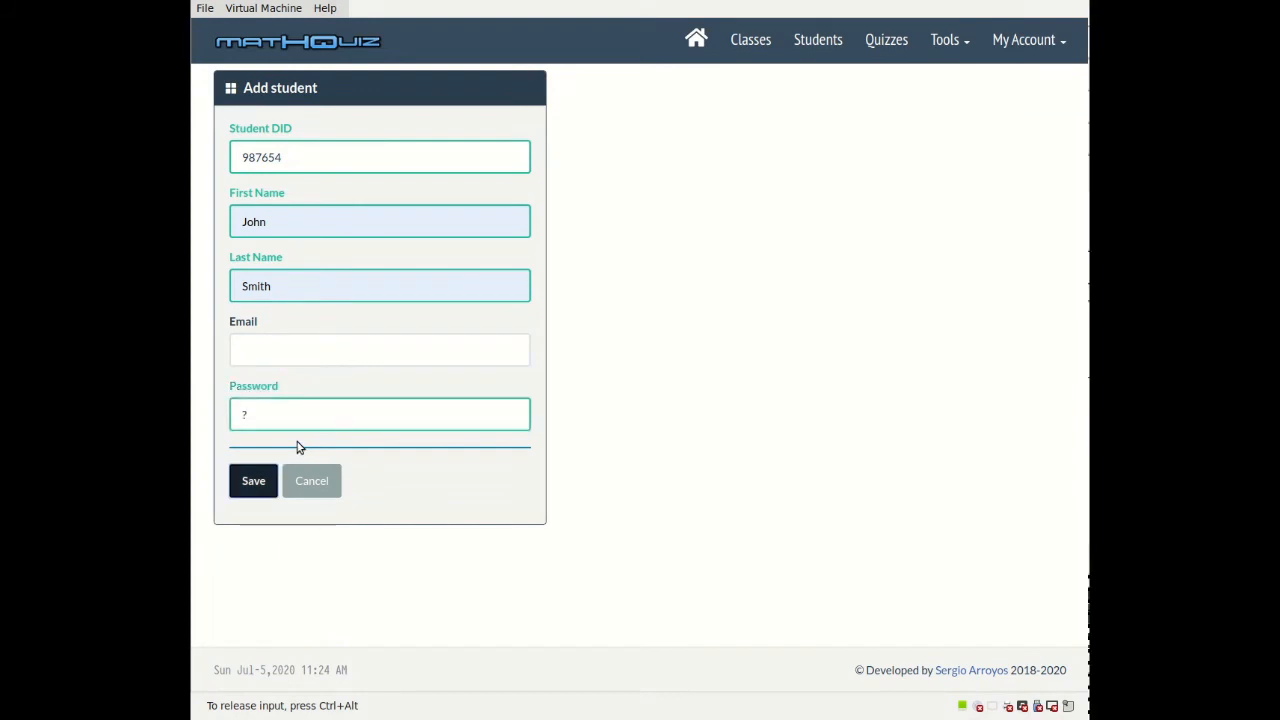
Step: Save the new student, view their generated password and credentials, and go back
click(251, 482)
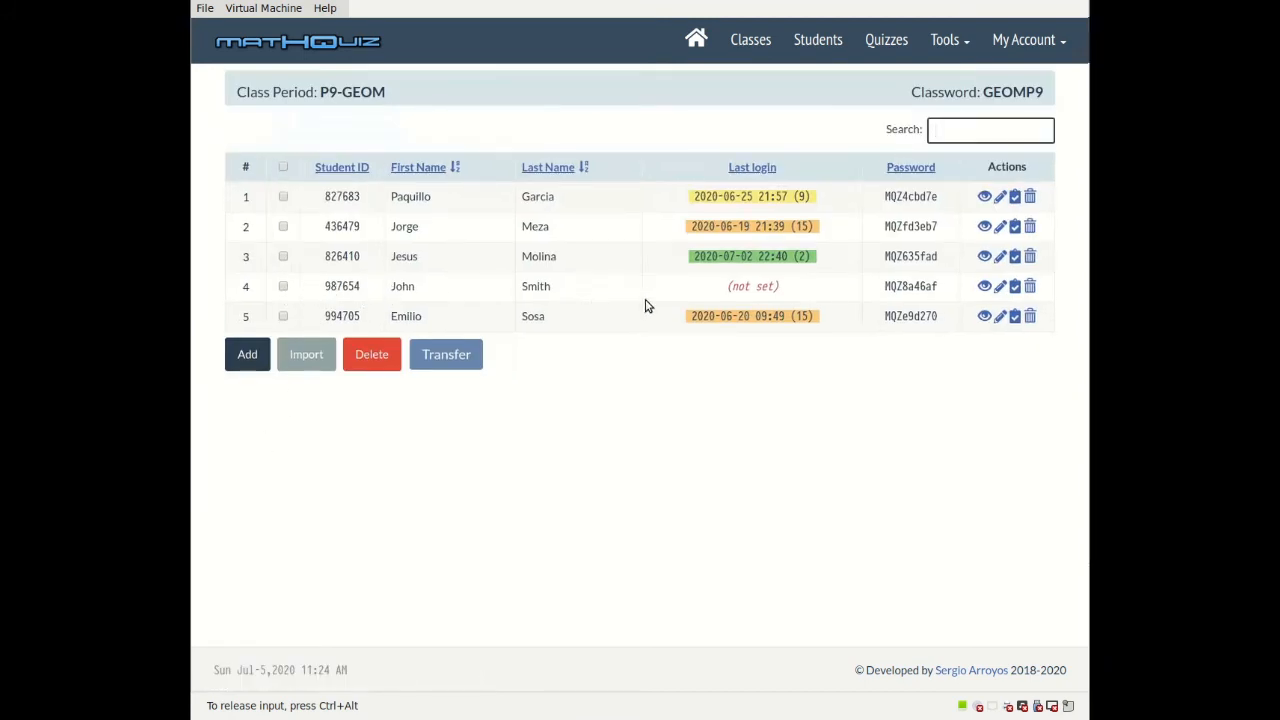
click(901, 285)
double_click(901, 285)
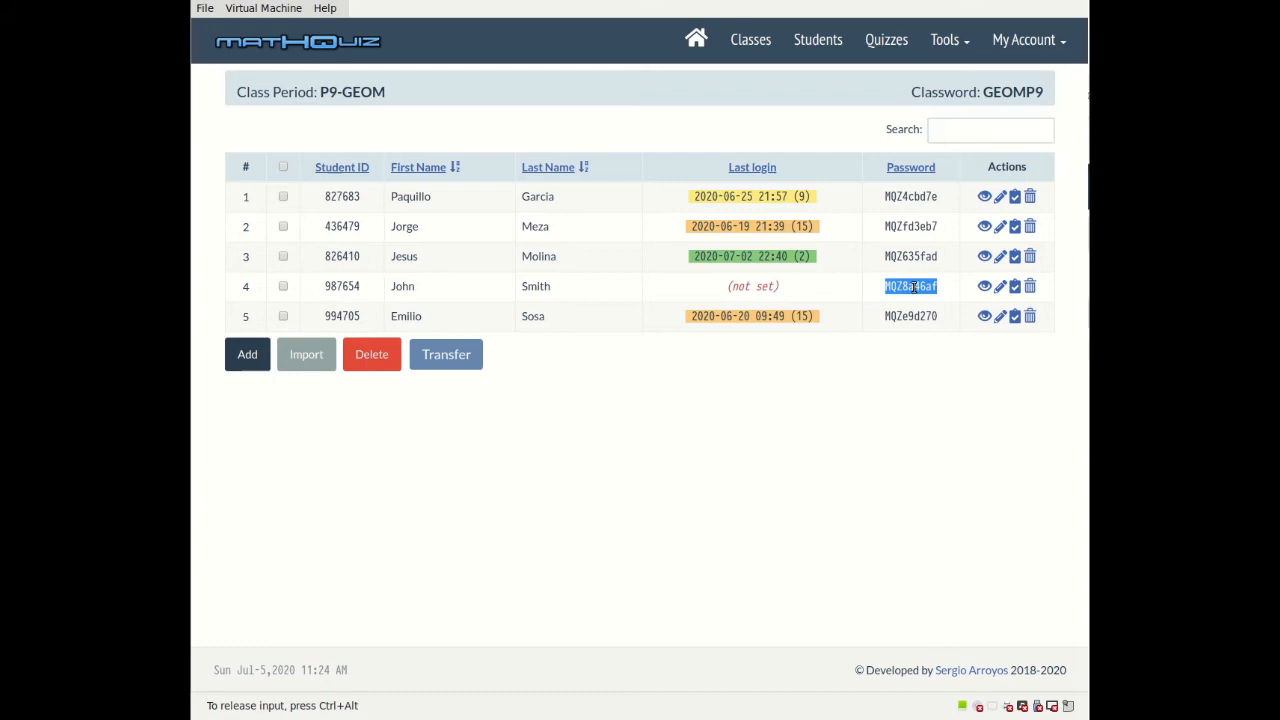
click(985, 287)
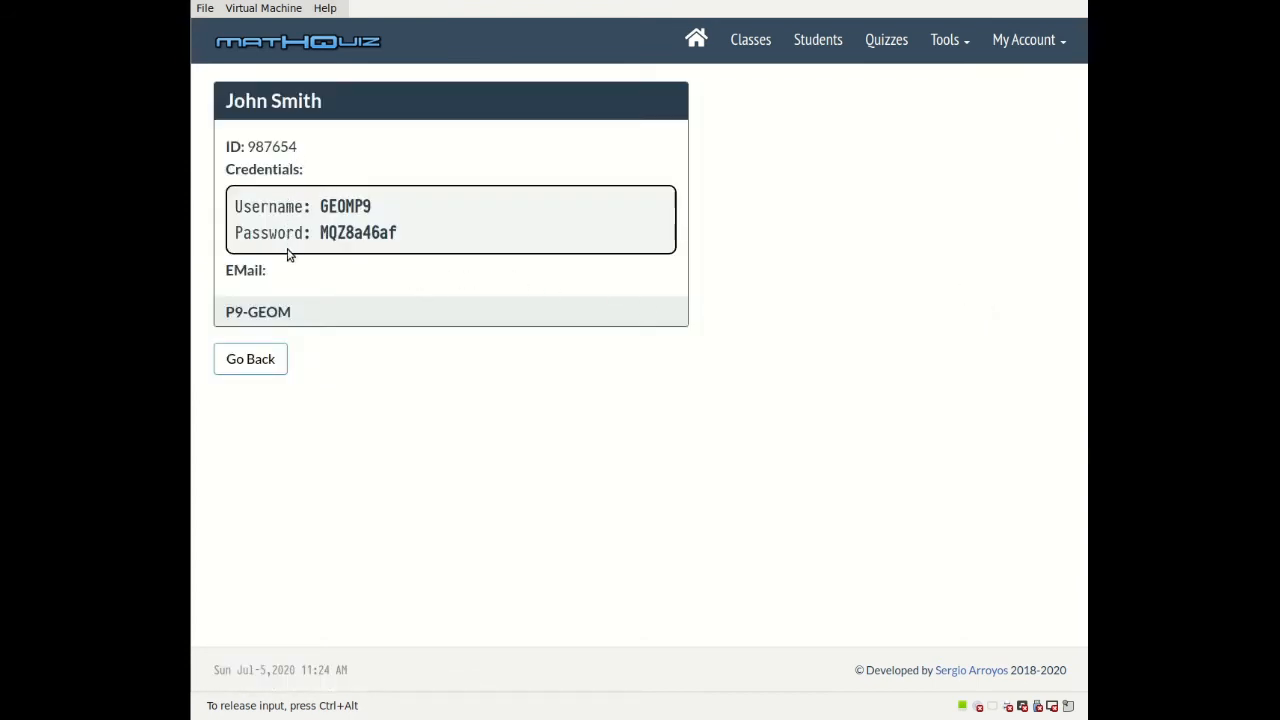
click(265, 362)
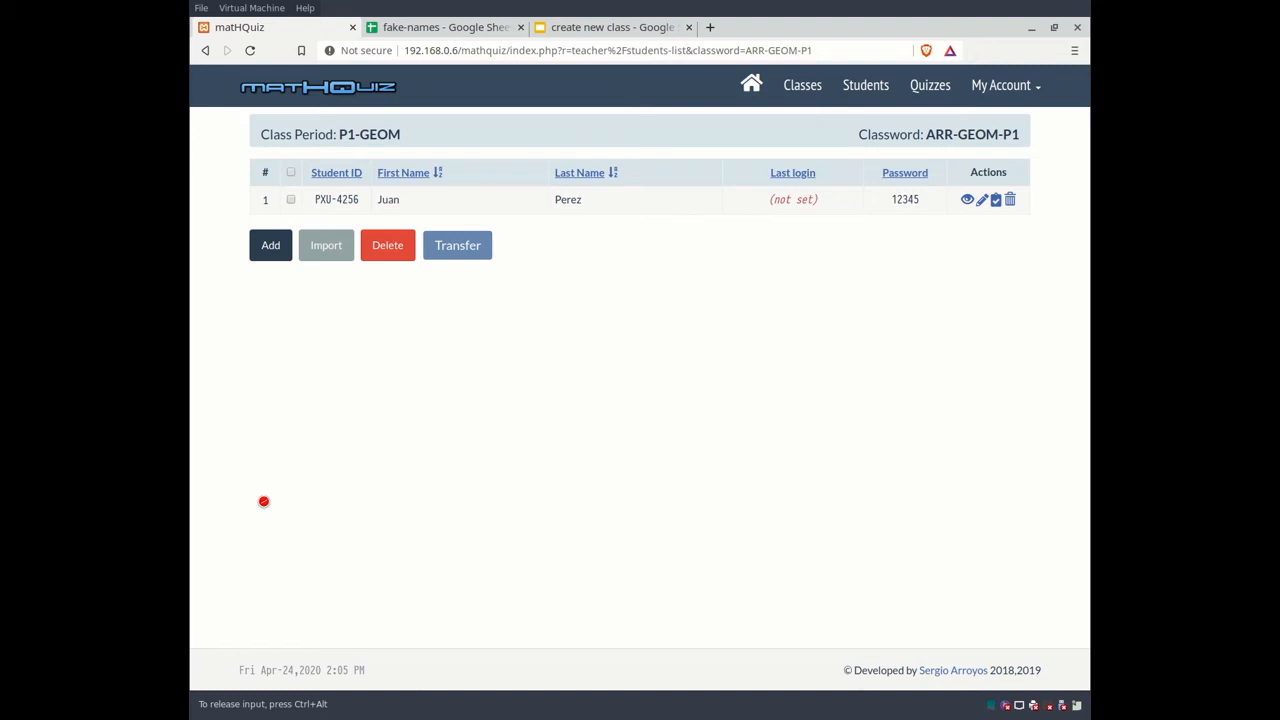
Step: Go to the P1-GEOM Import roster page from the class list
click(325, 252)
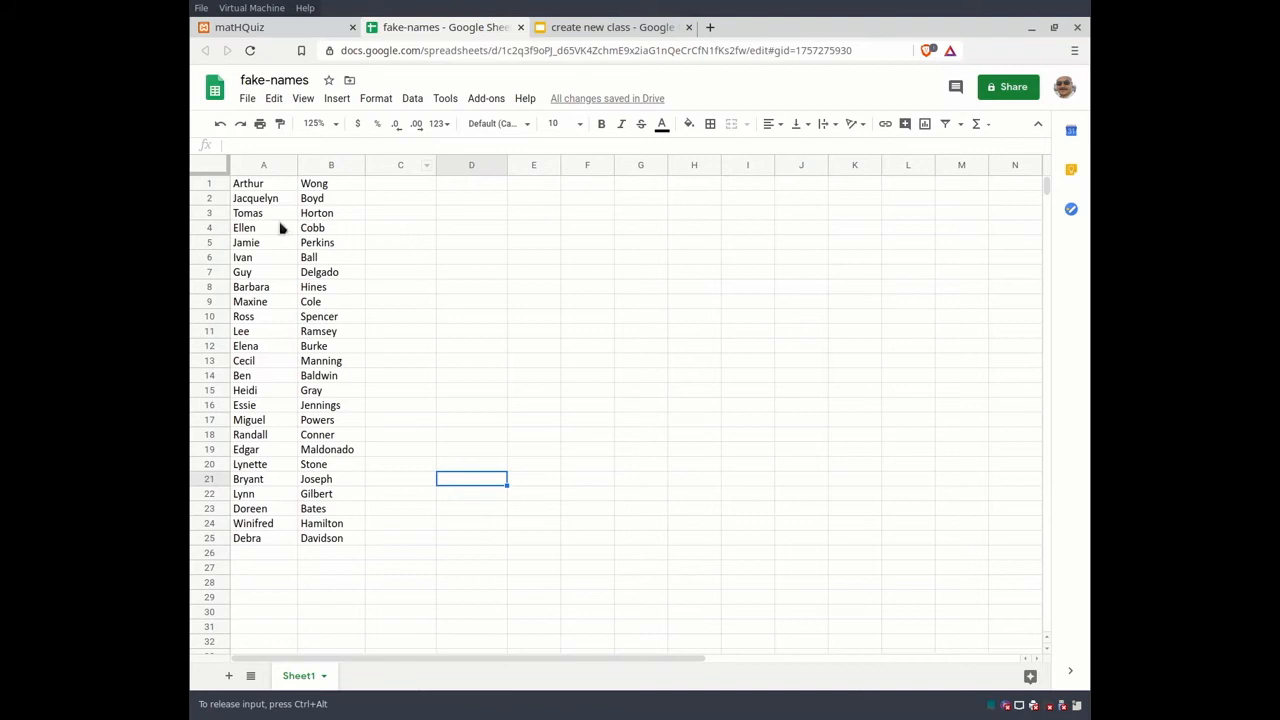
Step: Insert a new column A and fill it with IDs PXU-0001 to PXU-0025
click(265, 186)
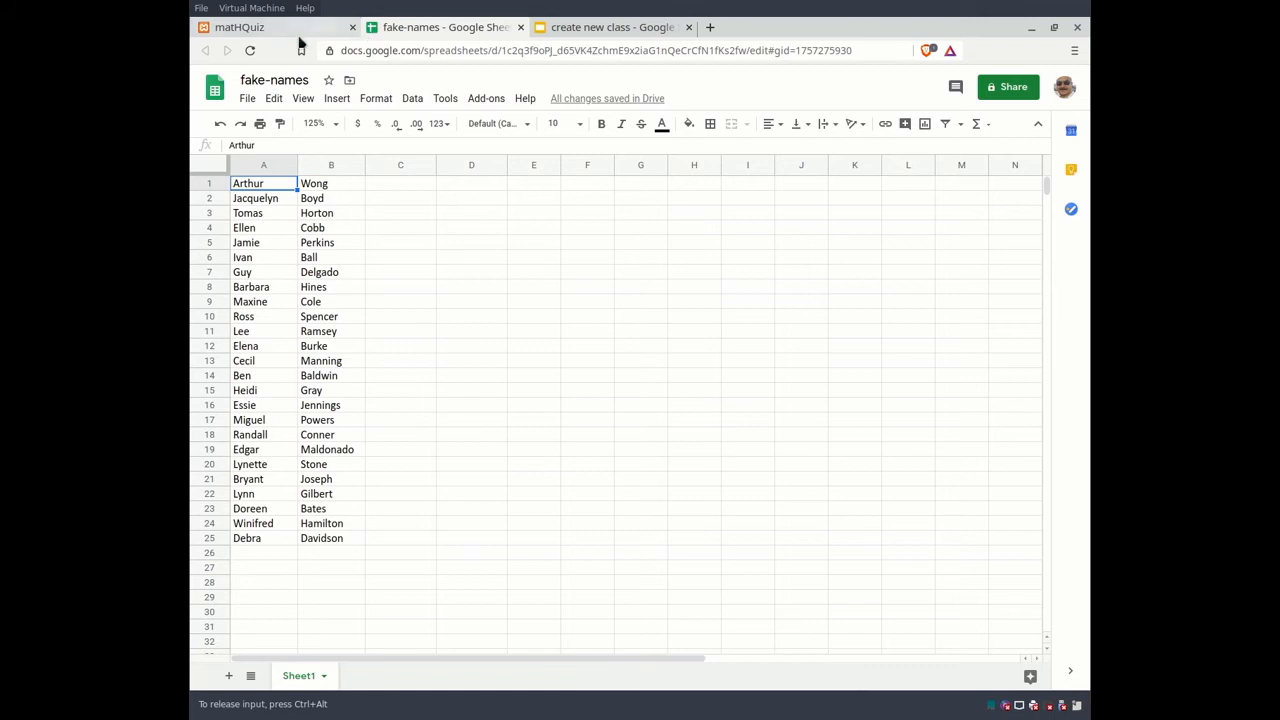
right_click(245, 165)
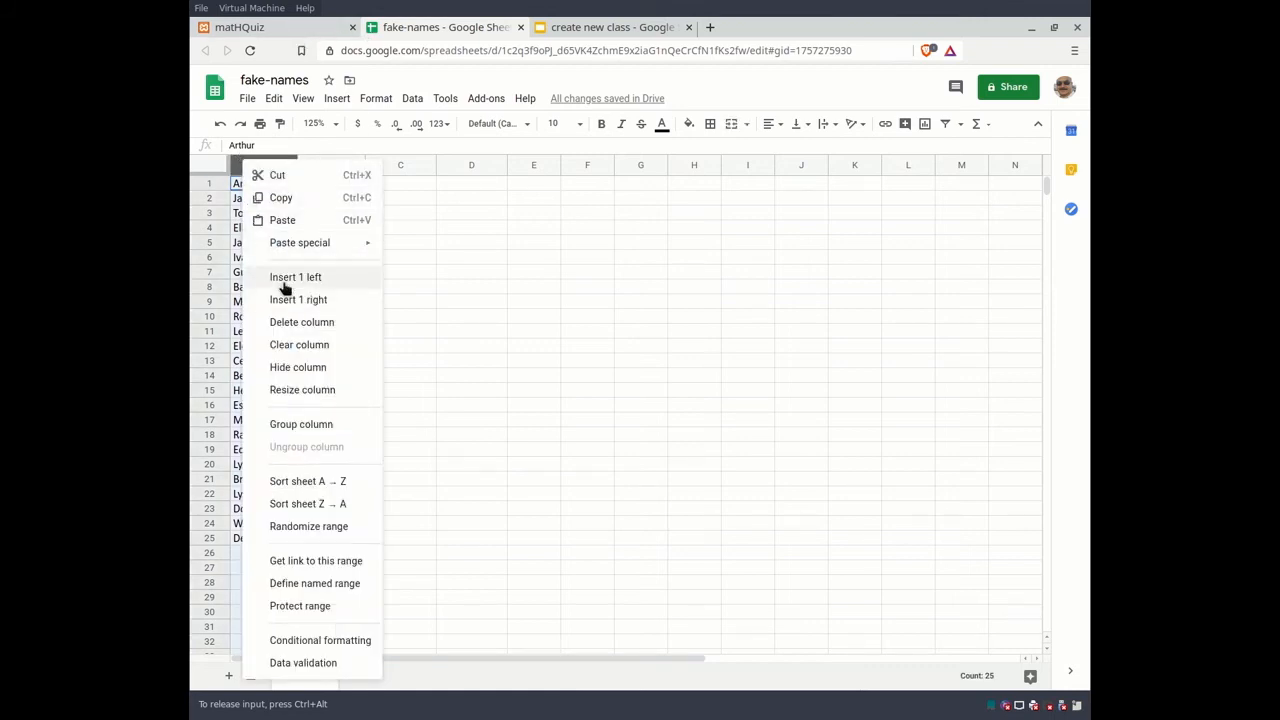
click(283, 283)
click(275, 188)
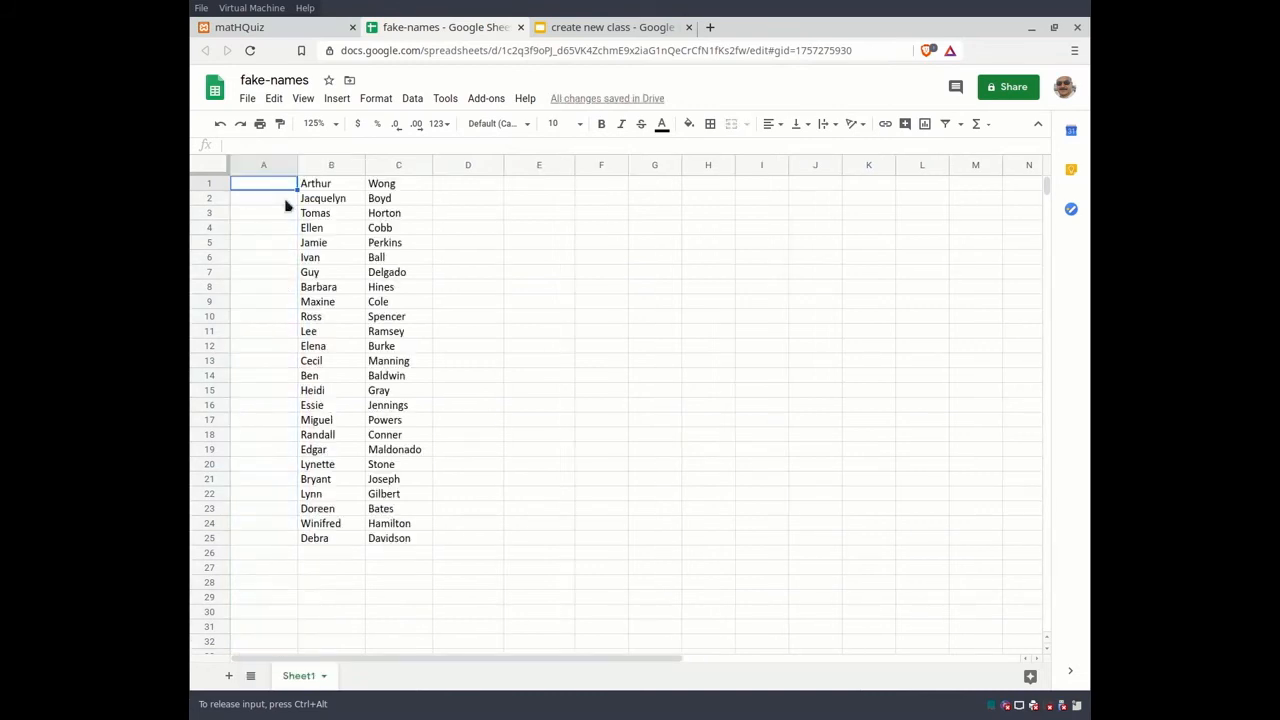
text(PXU-)
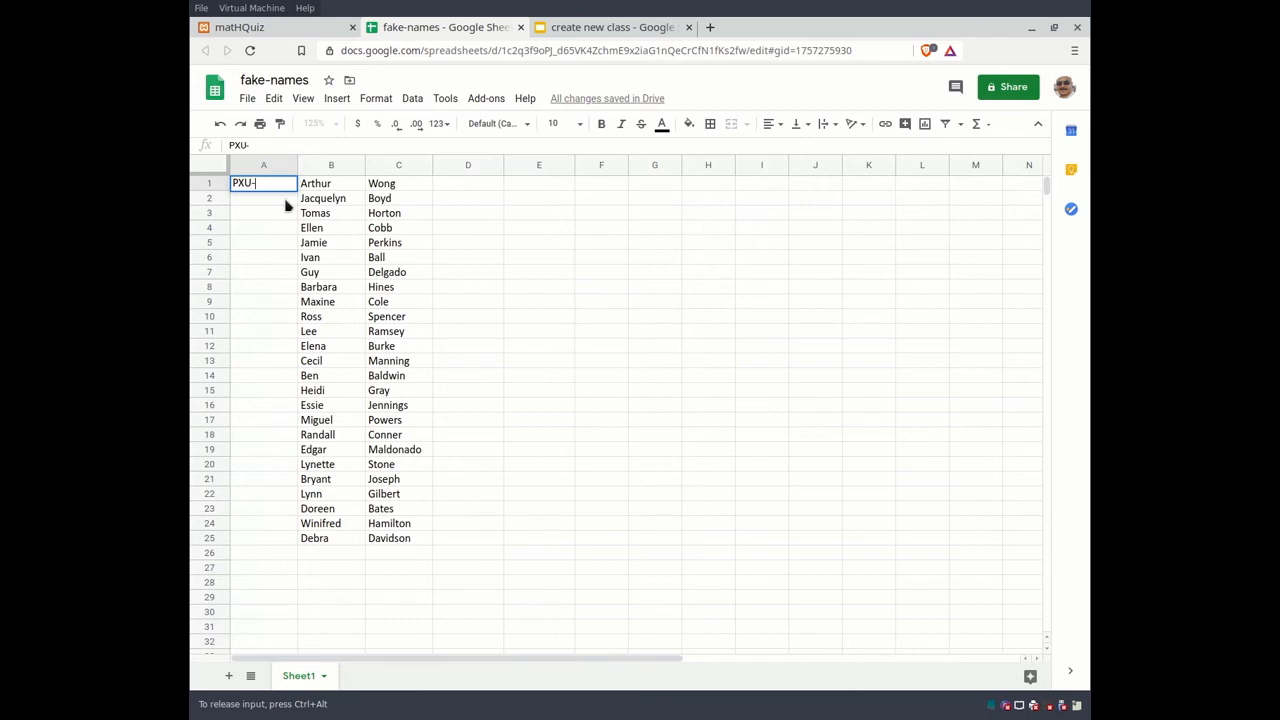
text(000)
key(BackSpace)
key(Return)
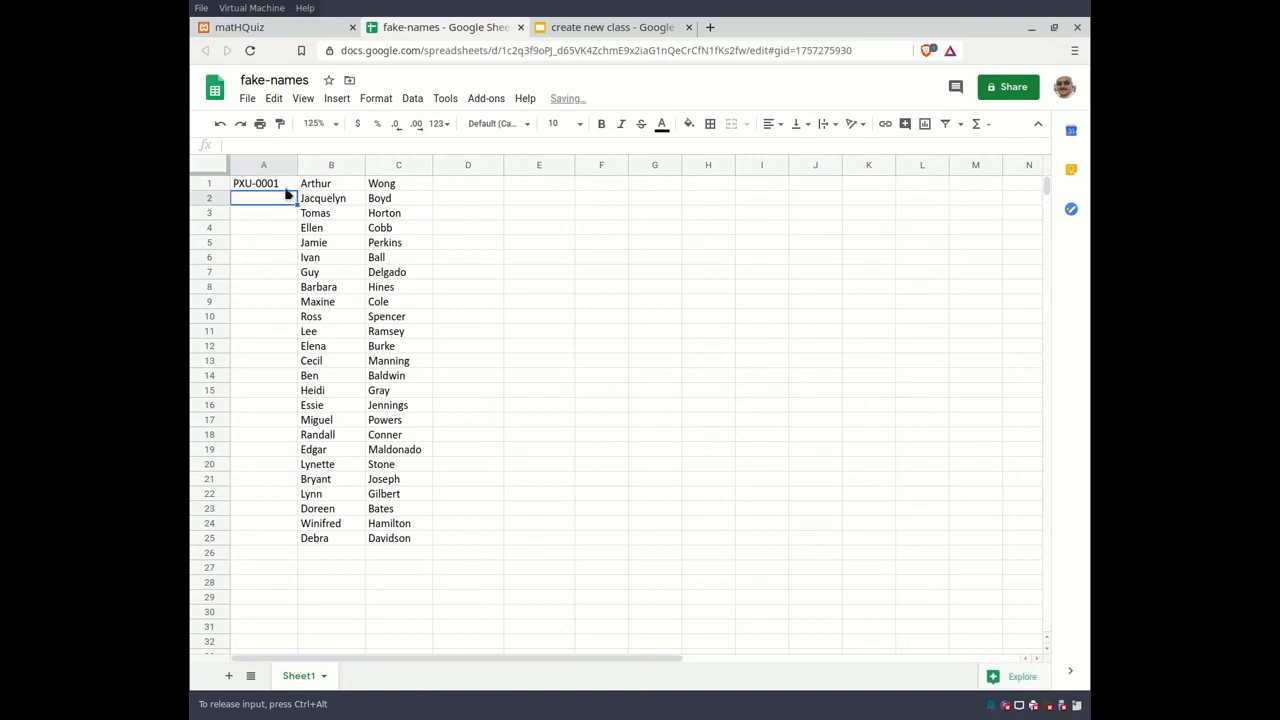
click(288, 189)
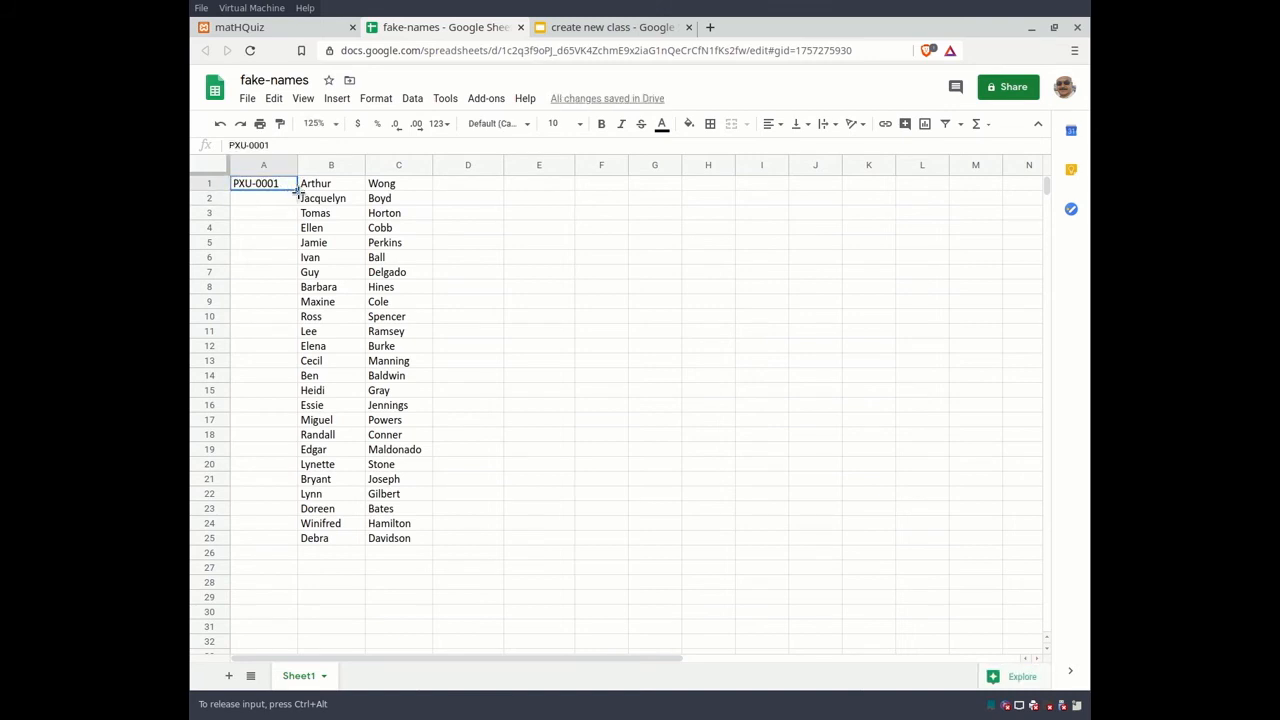
drag(292, 189, 287, 538)
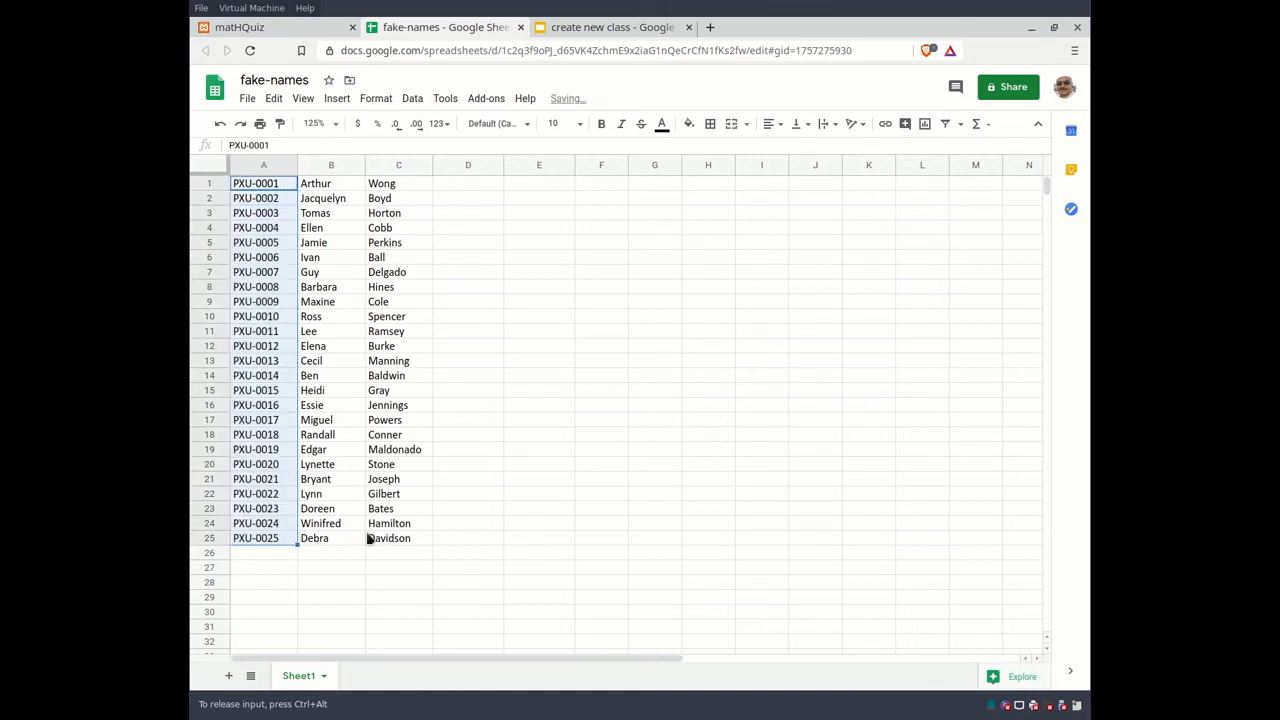
drag(310, 346, 303, 362)
Step: Put a ? password marker in column D for all 25 rows
click(472, 190)
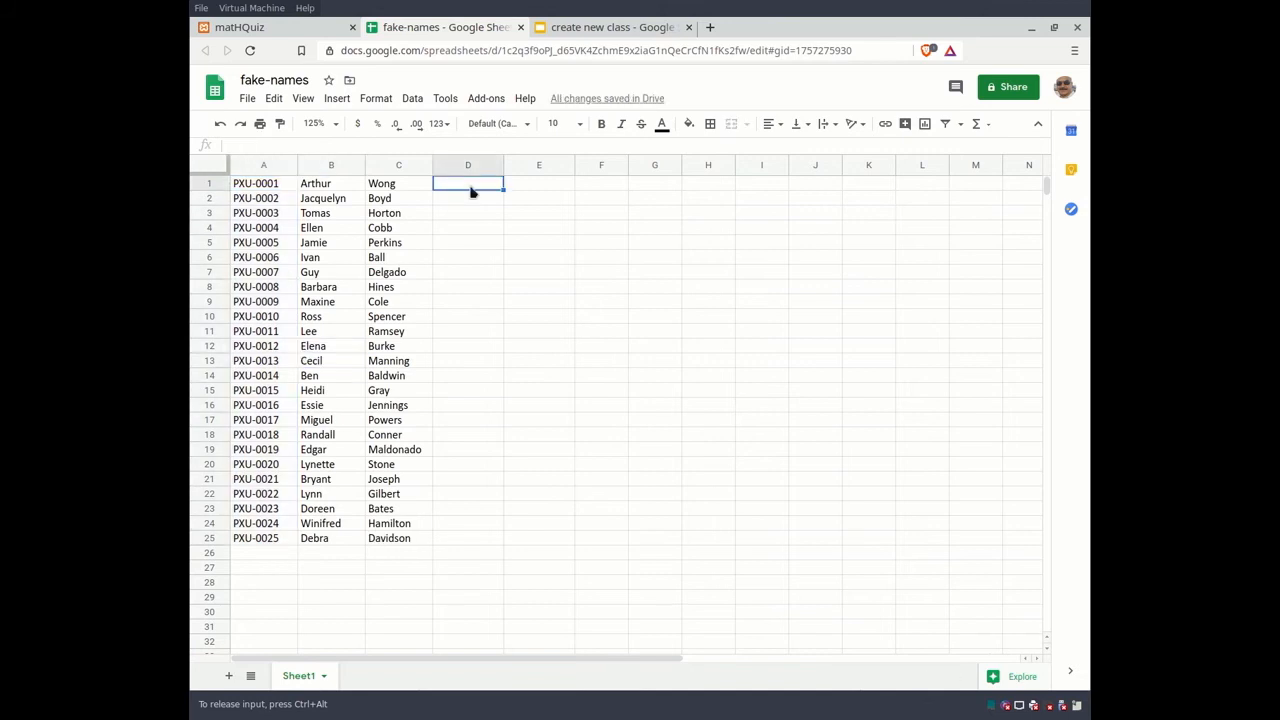
text(?)
key(Return)
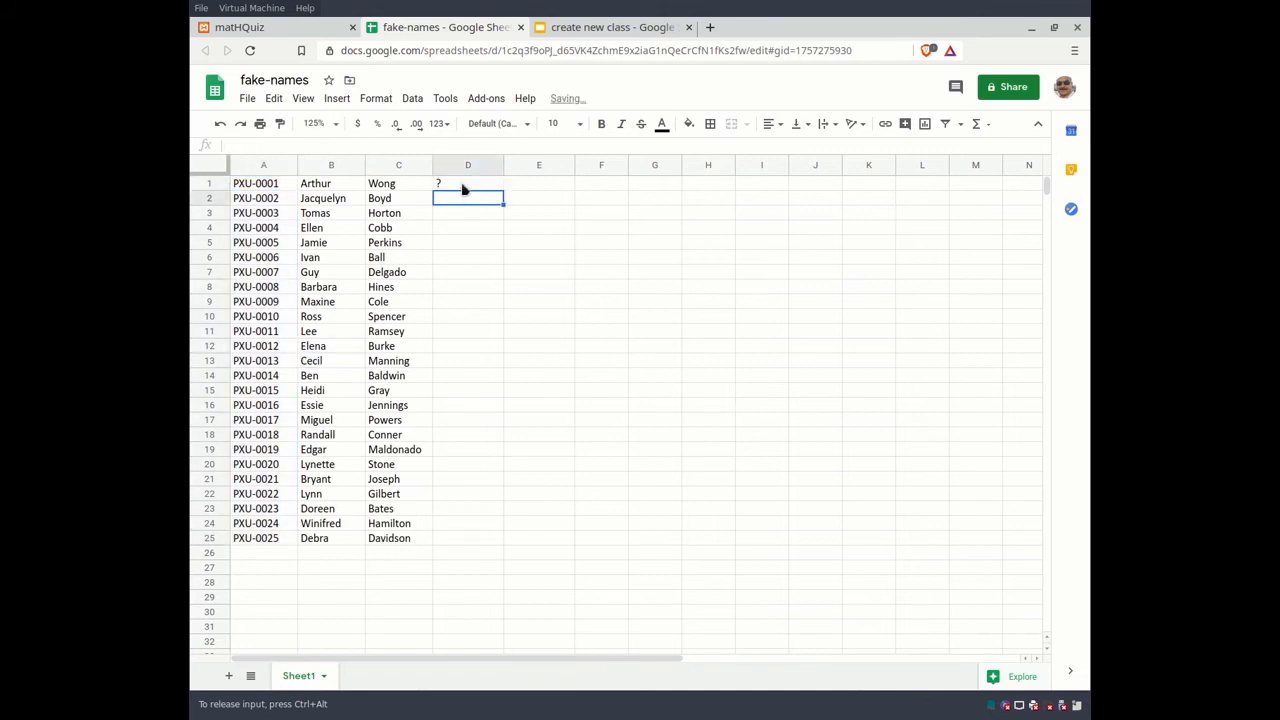
click(461, 189)
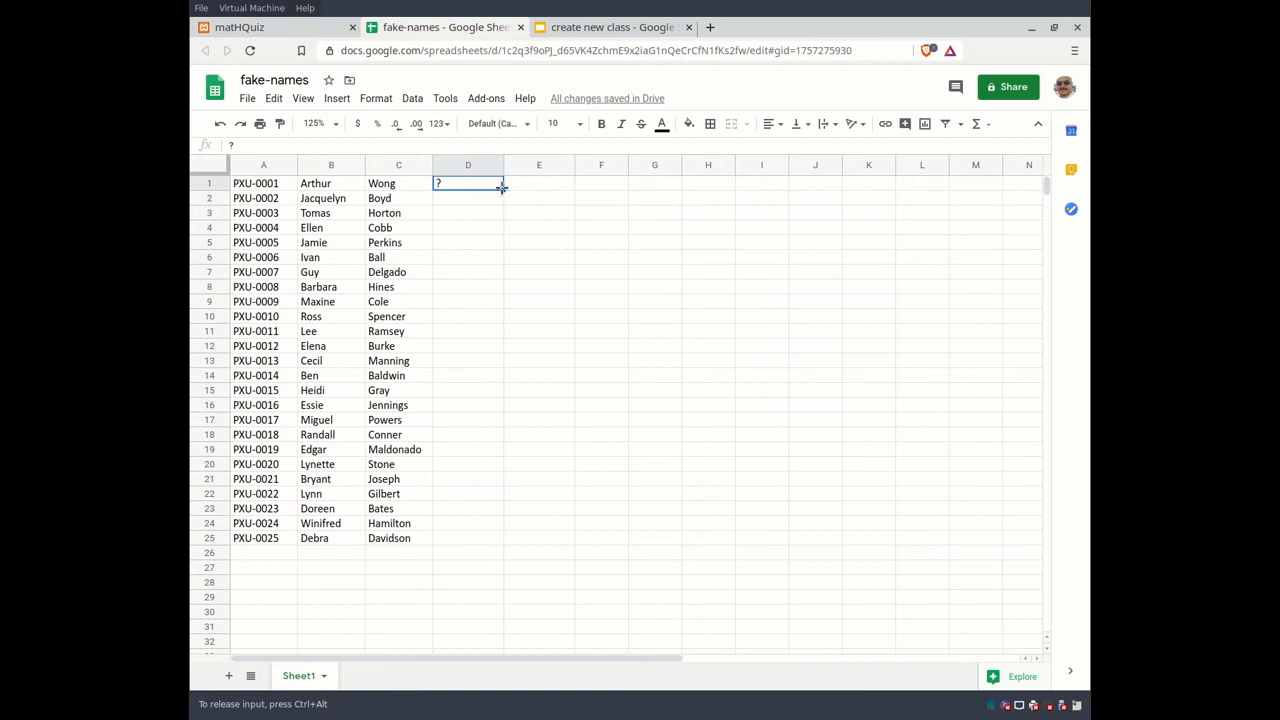
drag(501, 189, 486, 538)
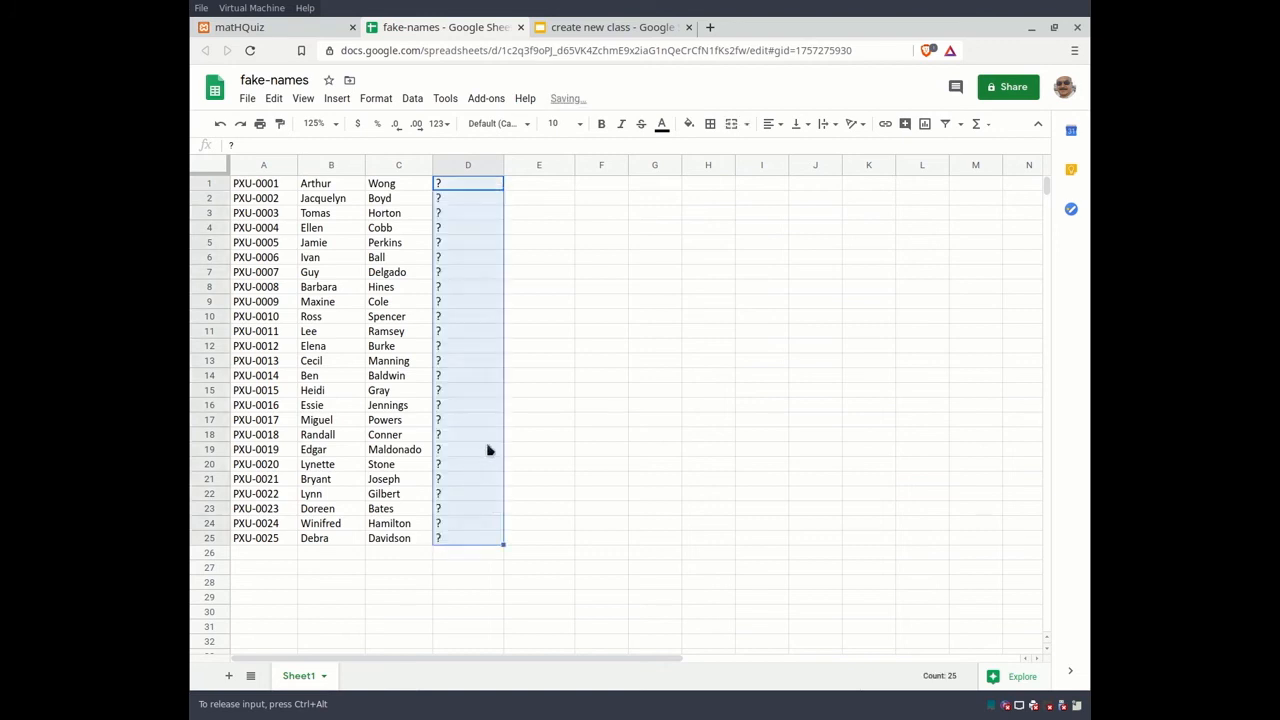
click(471, 322)
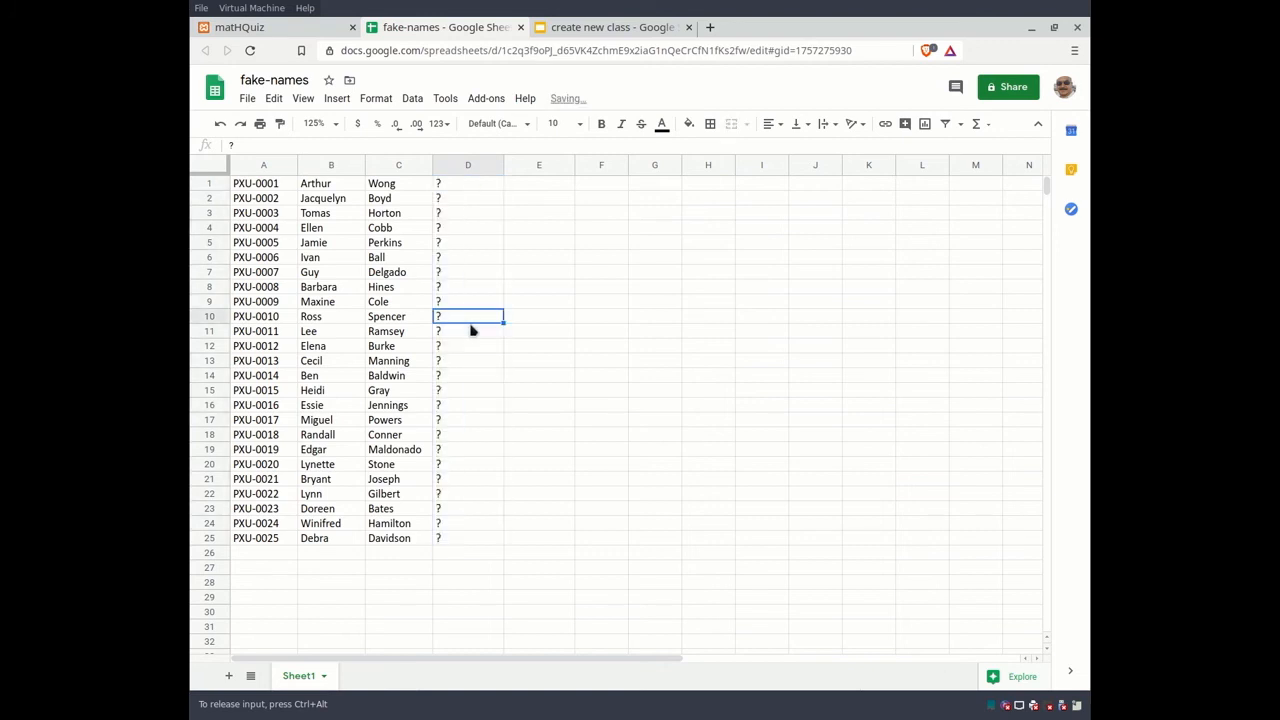
Step: Download the fake-names sheet as CSV, overwriting p1.csv in Downloads
click(247, 100)
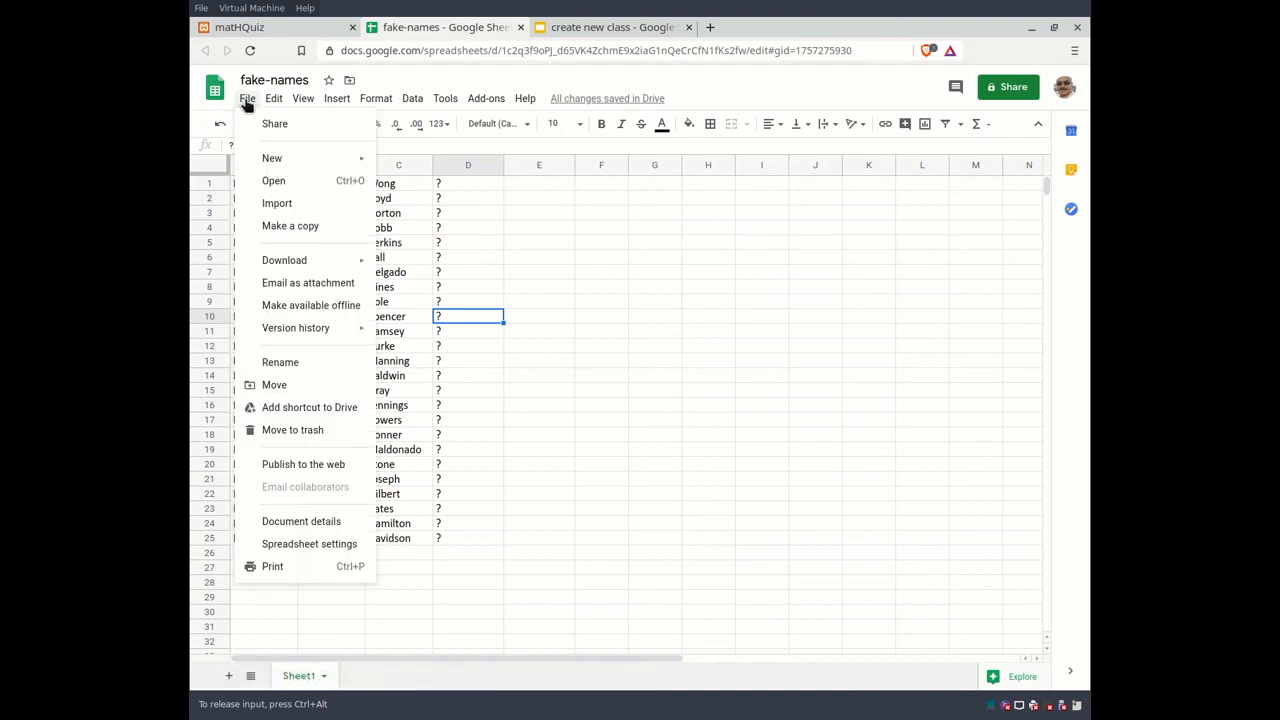
mouse_move(287, 265)
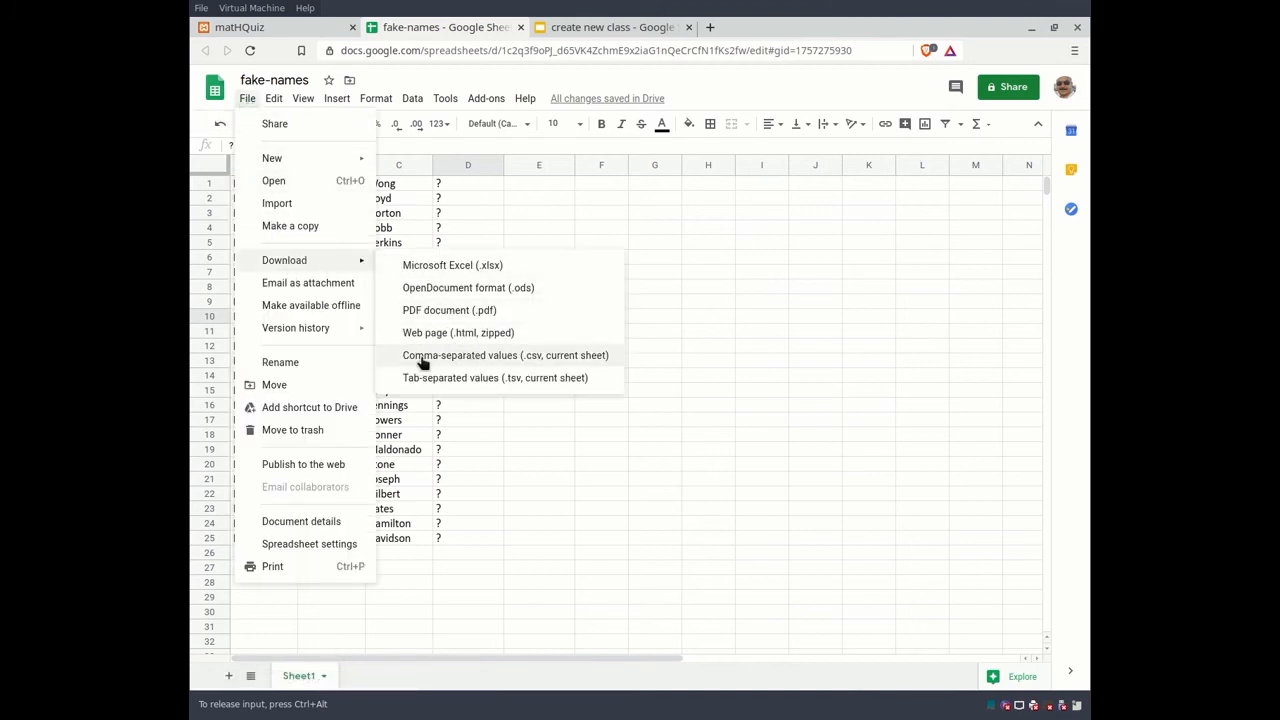
click(500, 358)
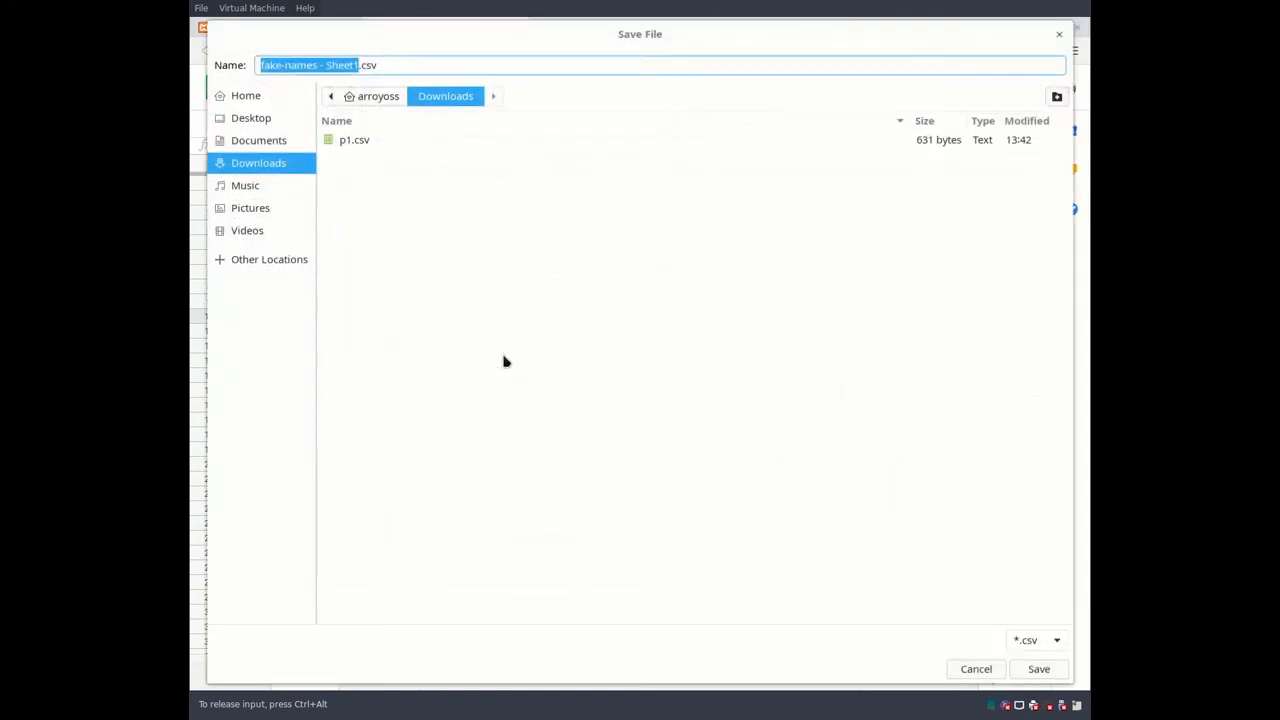
click(354, 139)
click(1039, 669)
click(775, 447)
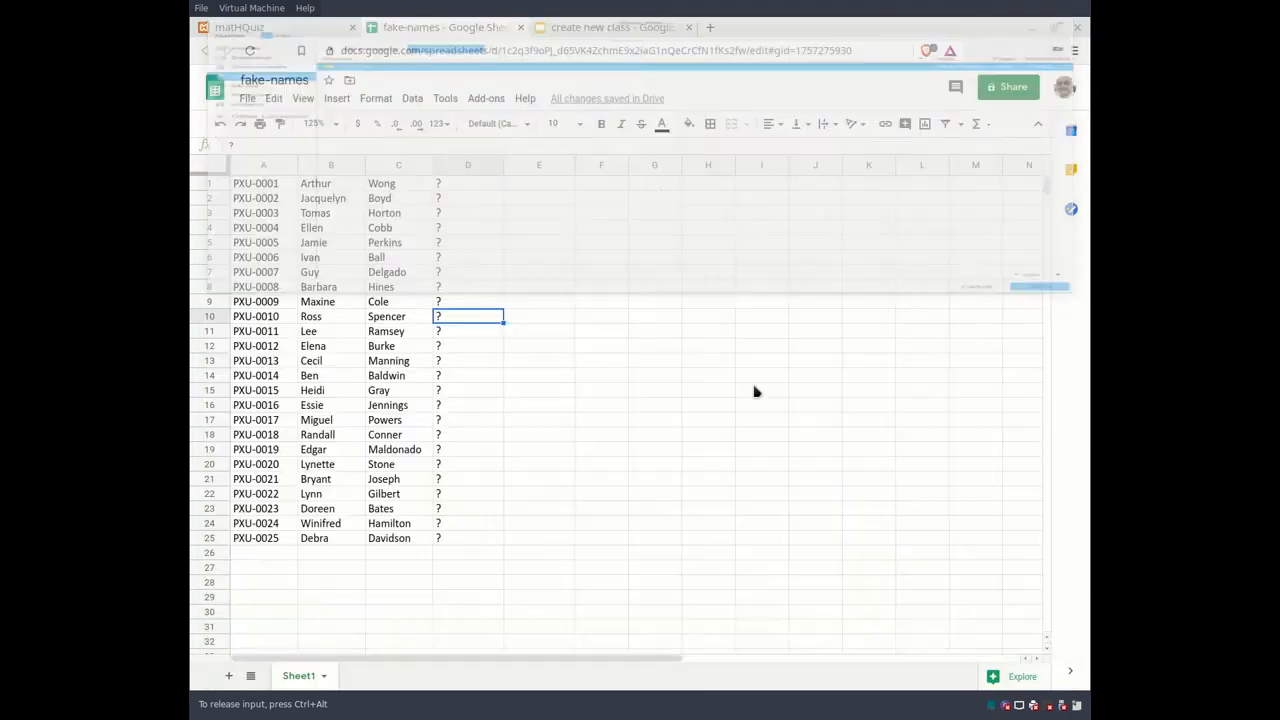
Step: Back in matHQuiz, select p1.csv from Downloads as the roster file
click(270, 27)
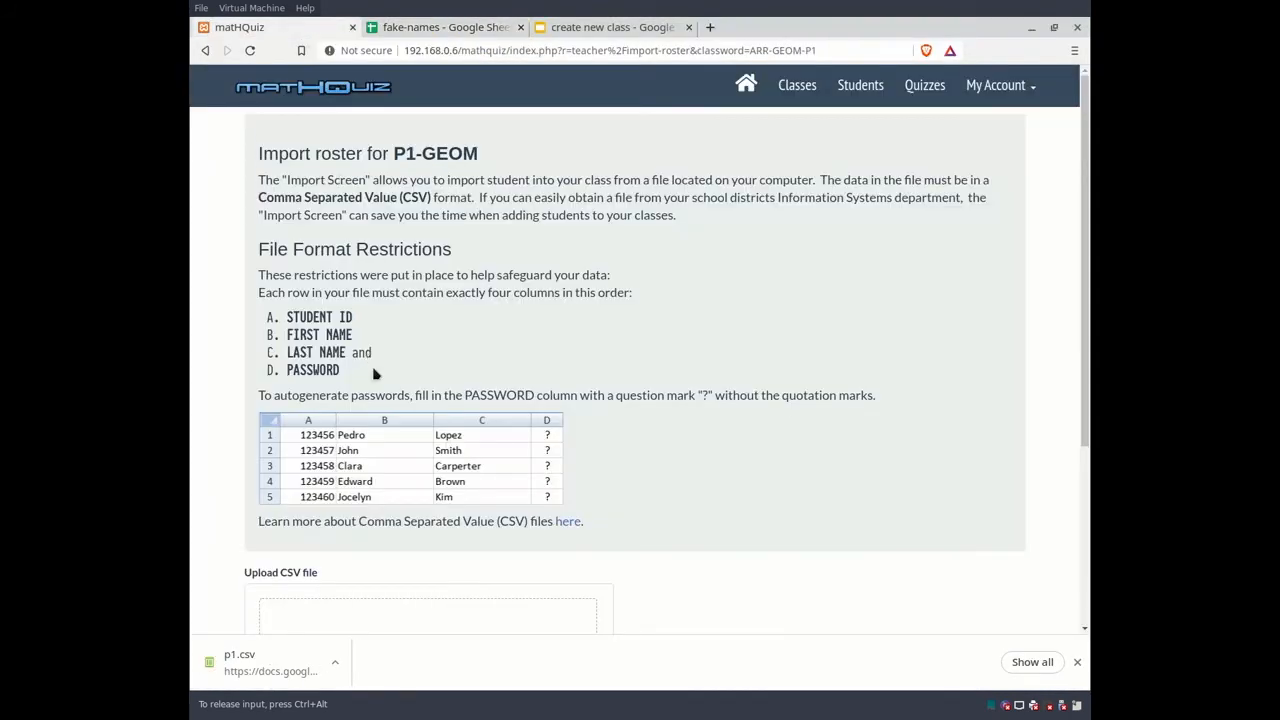
scroll(374, 373, down, 3)
click(1077, 662)
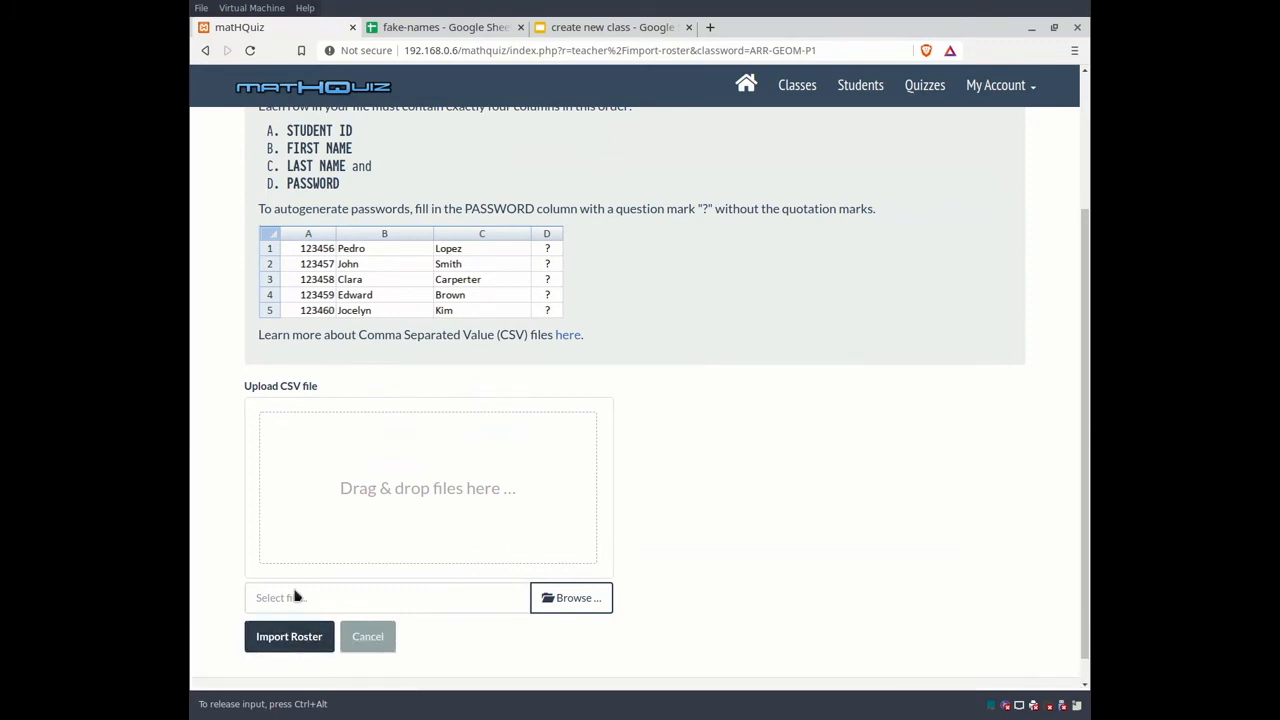
click(577, 604)
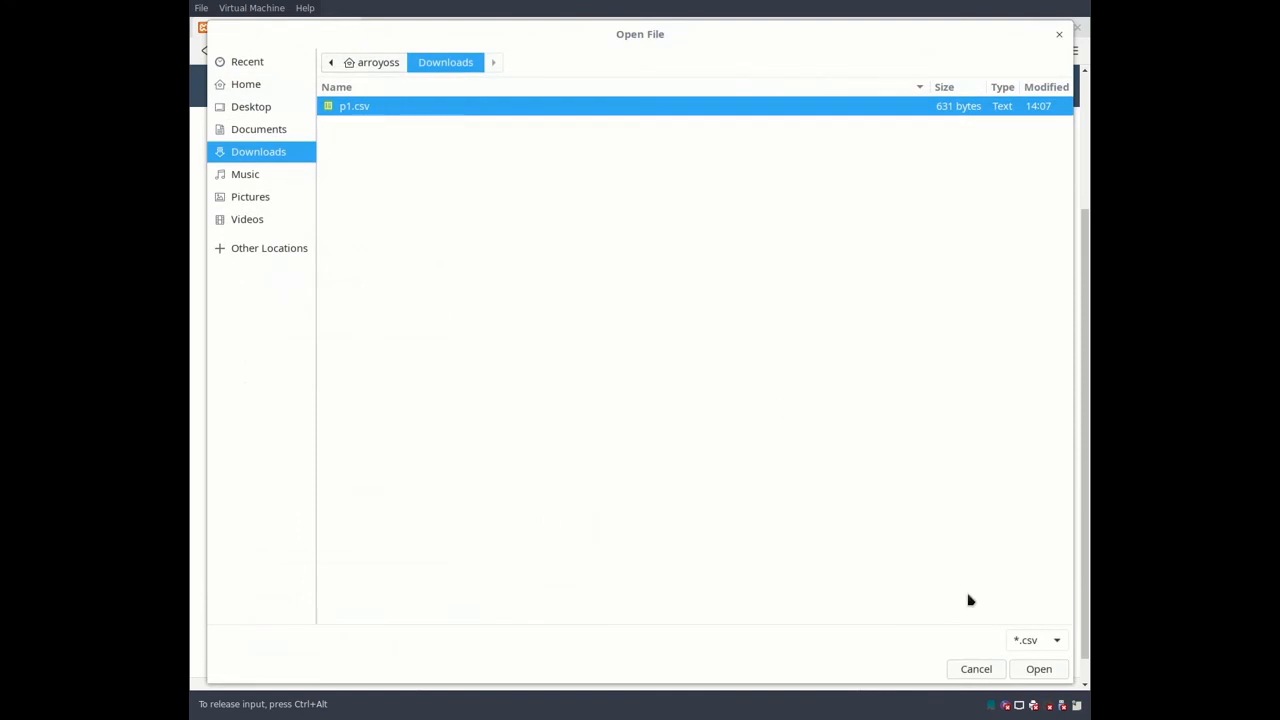
click(1040, 670)
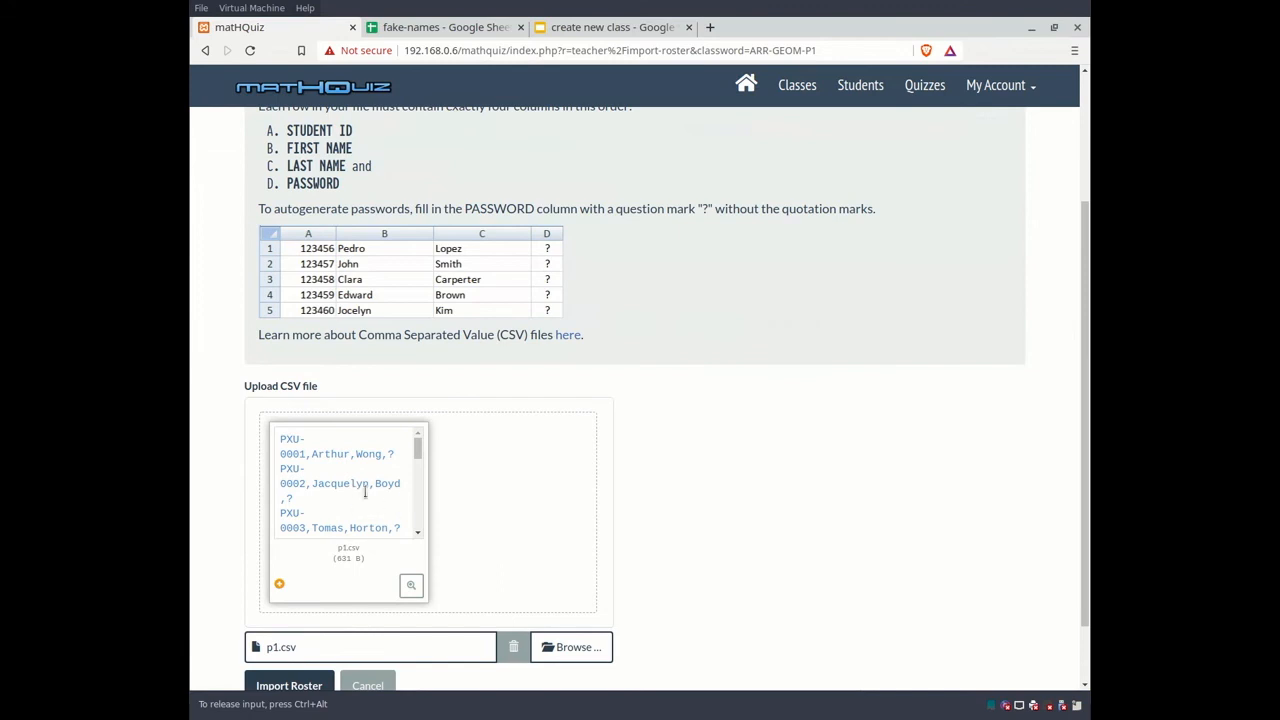
Step: Check the 25 rows in the CSV preview, then import the roster into P1-GEOM
click(410, 587)
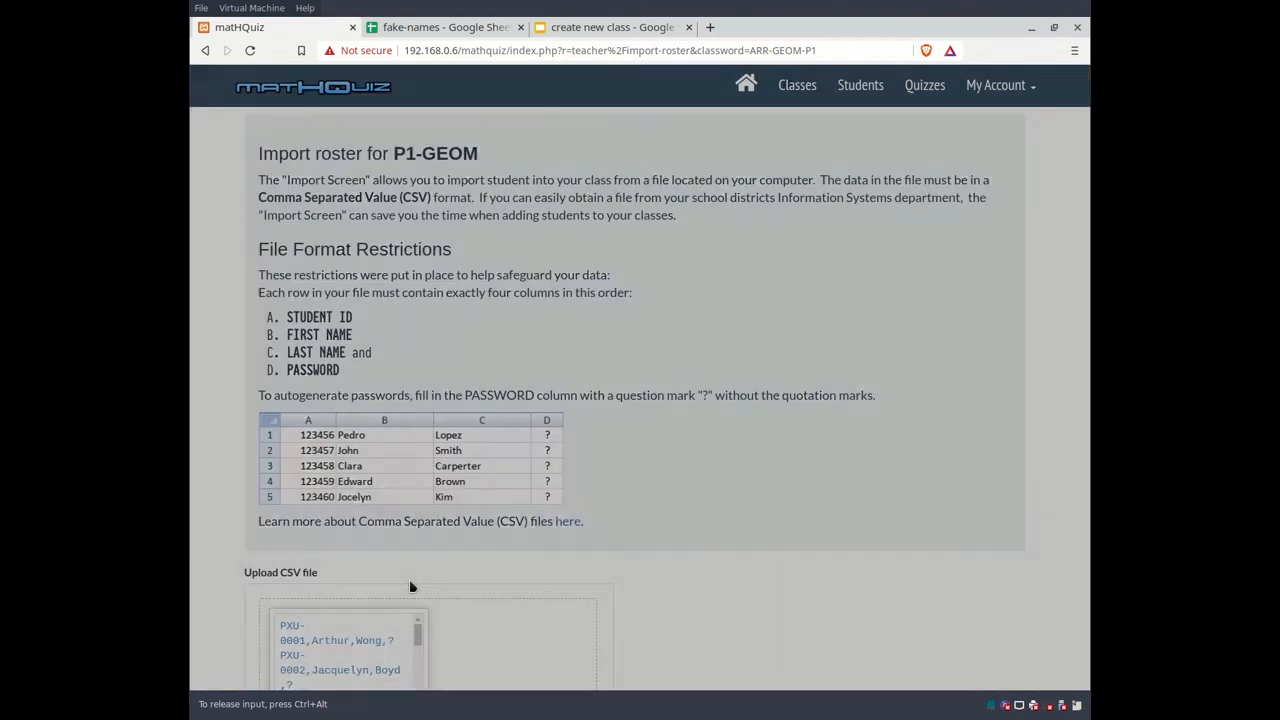
scroll(485, 292, down, 1)
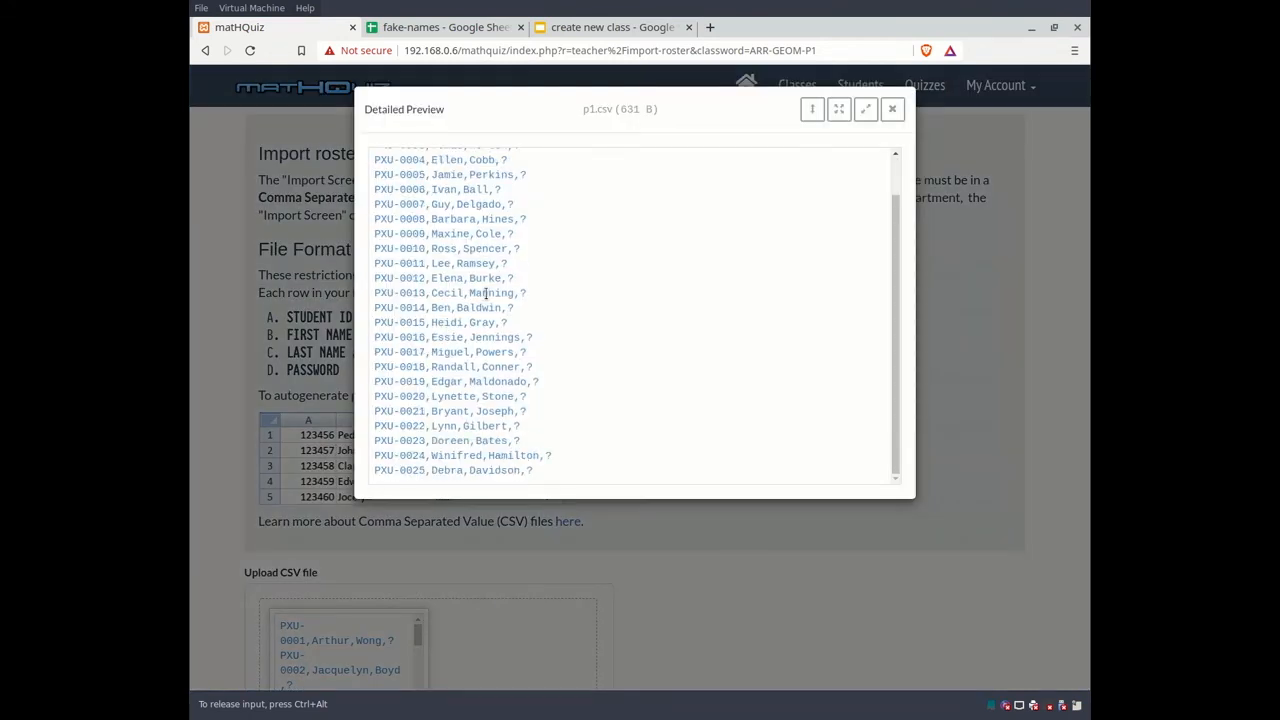
scroll(485, 292, up, 1)
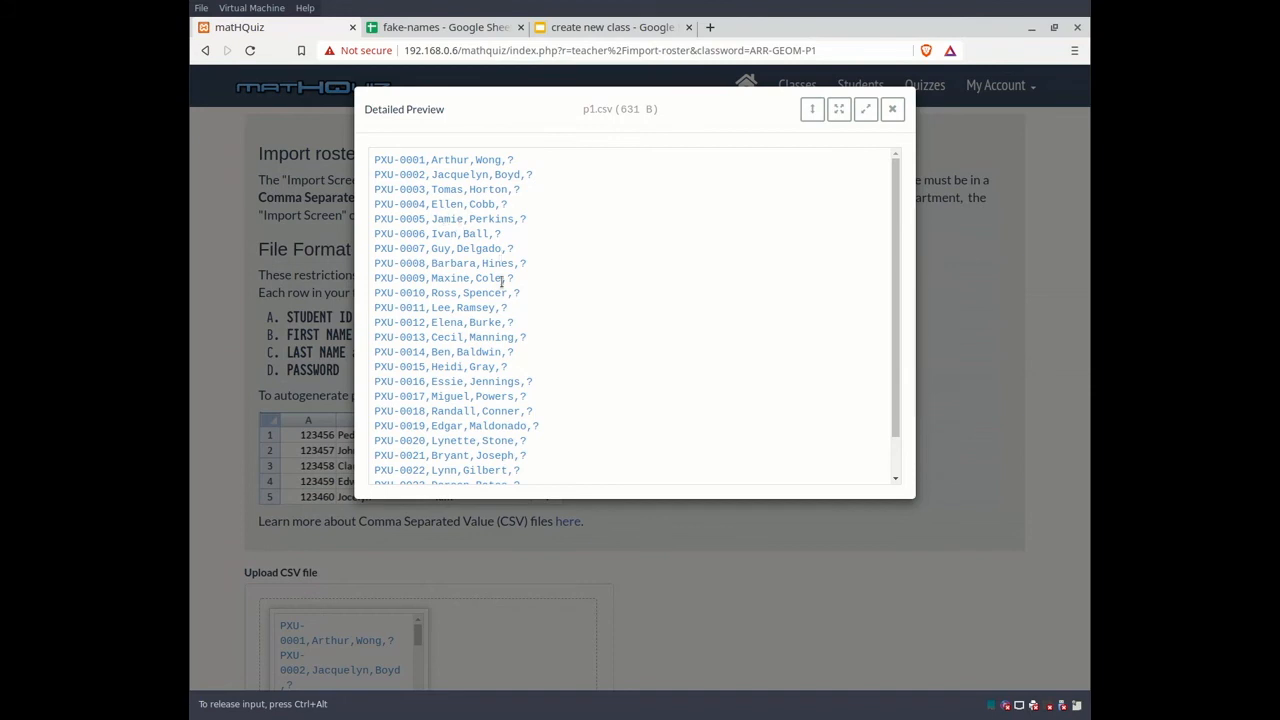
click(892, 109)
scroll(617, 425, down, 5)
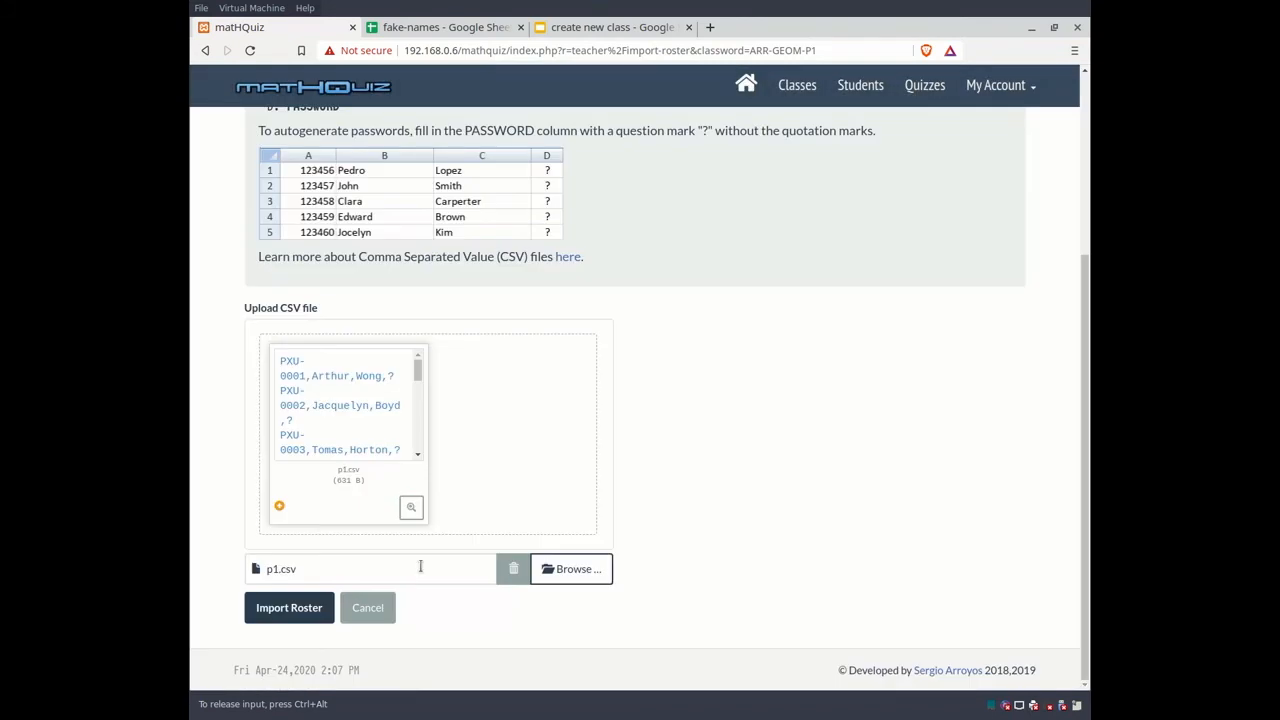
click(285, 609)
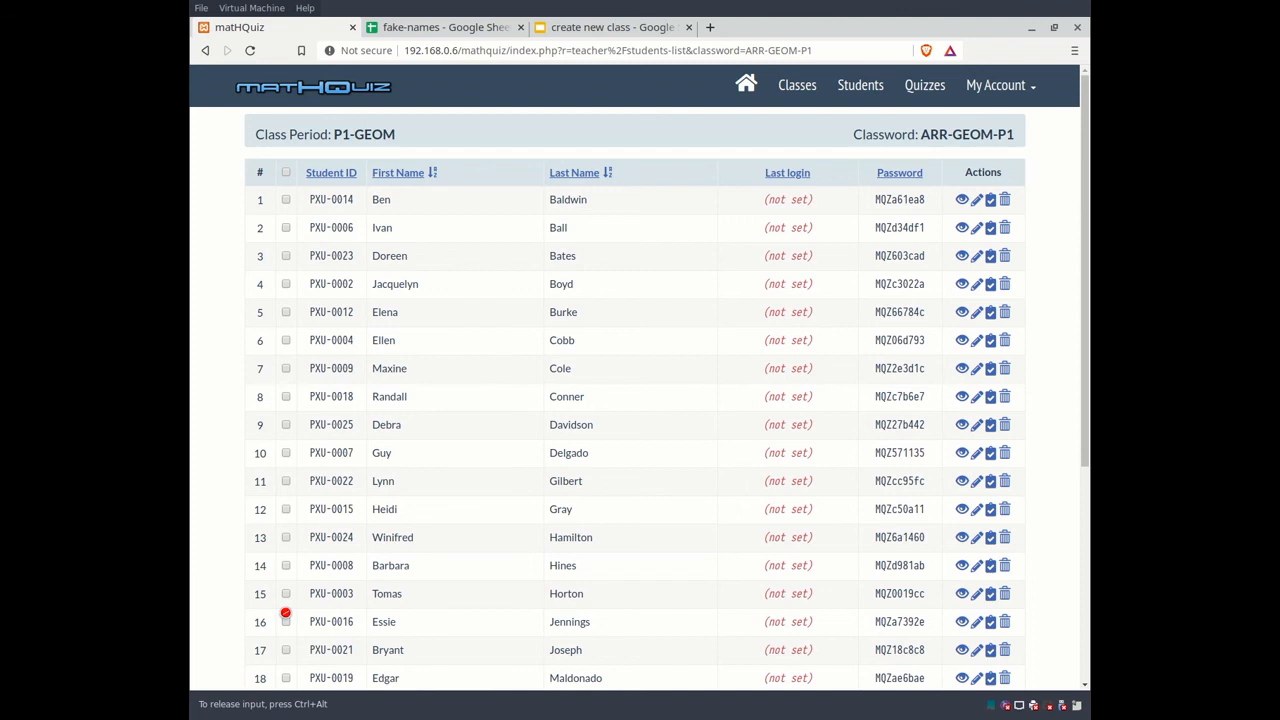
Step: Delete the manually added student in row 20 and confirm the deletion
scroll(577, 214, down, 5)
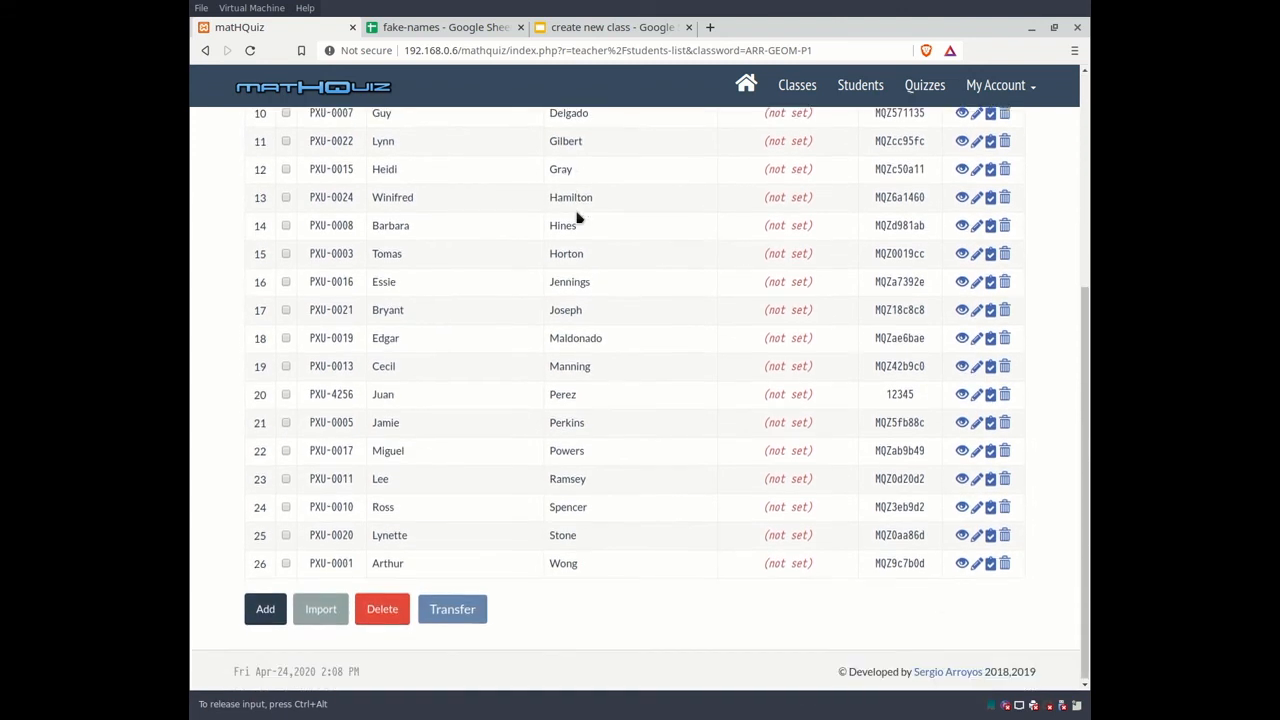
scroll(577, 217, up, 5)
scroll(577, 217, down, 5)
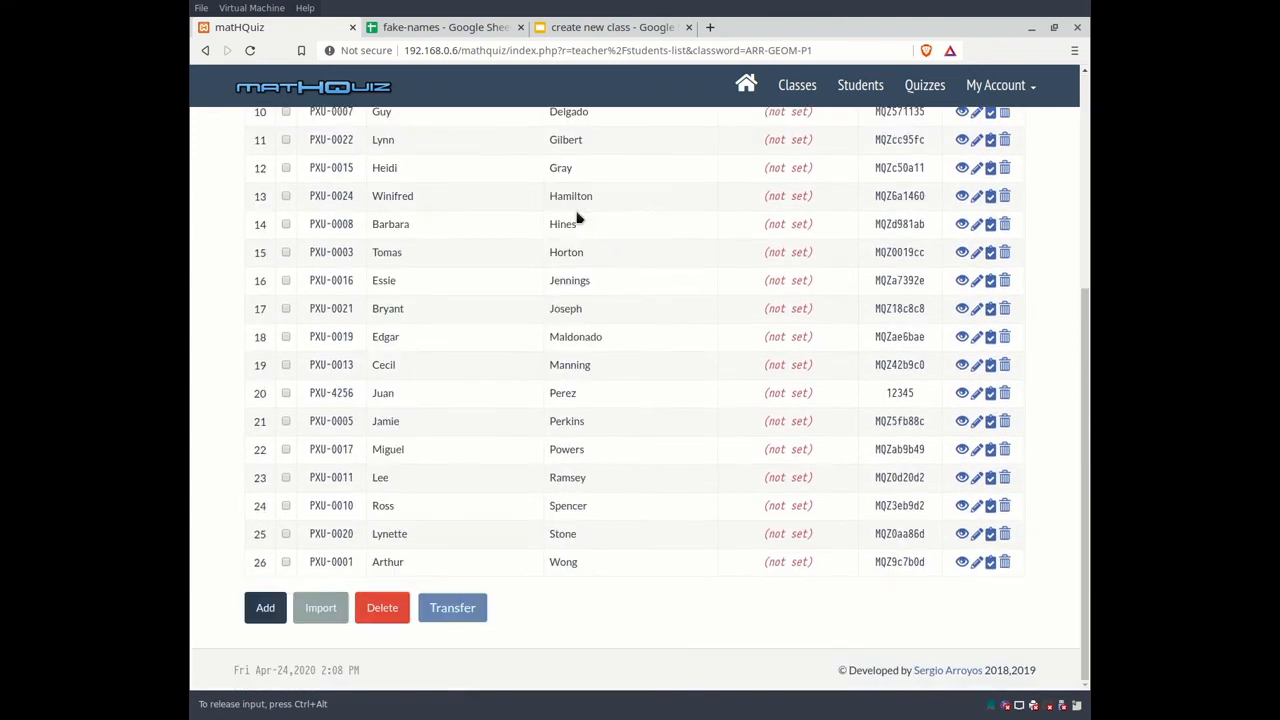
scroll(577, 217, up, 5)
scroll(577, 217, down, 2)
scroll(577, 214, down, 3)
click(1004, 395)
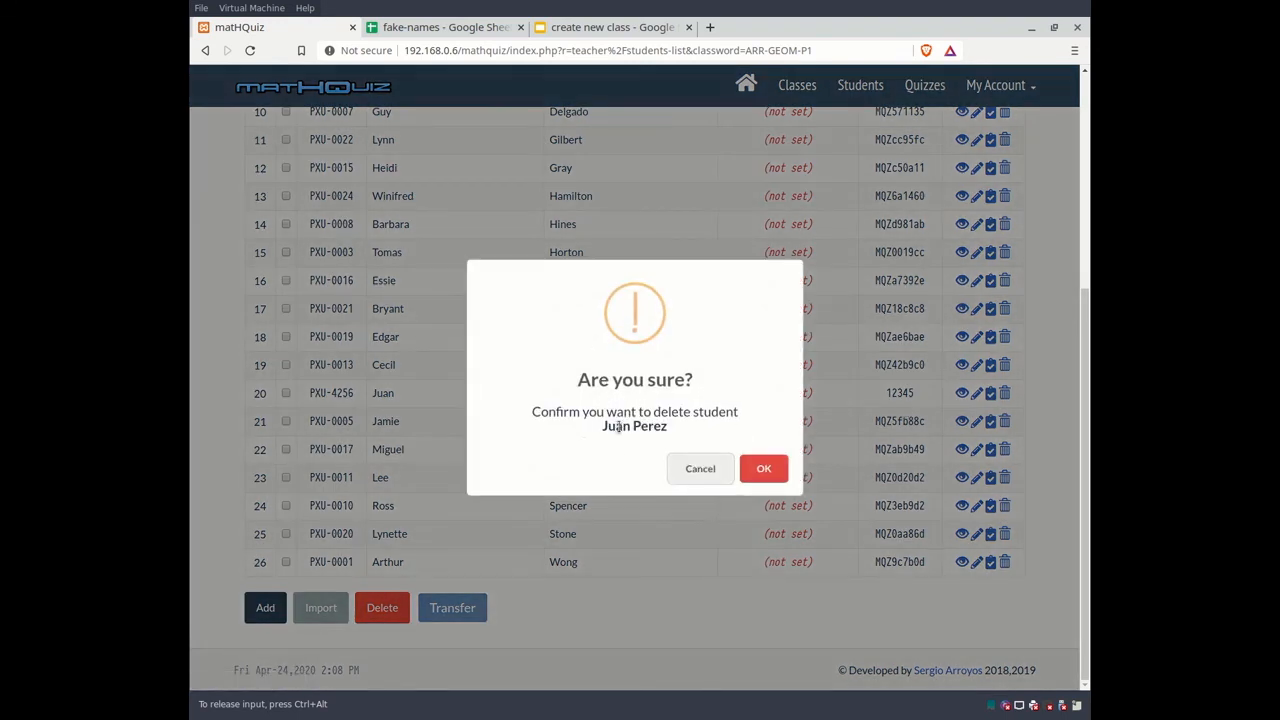
click(762, 474)
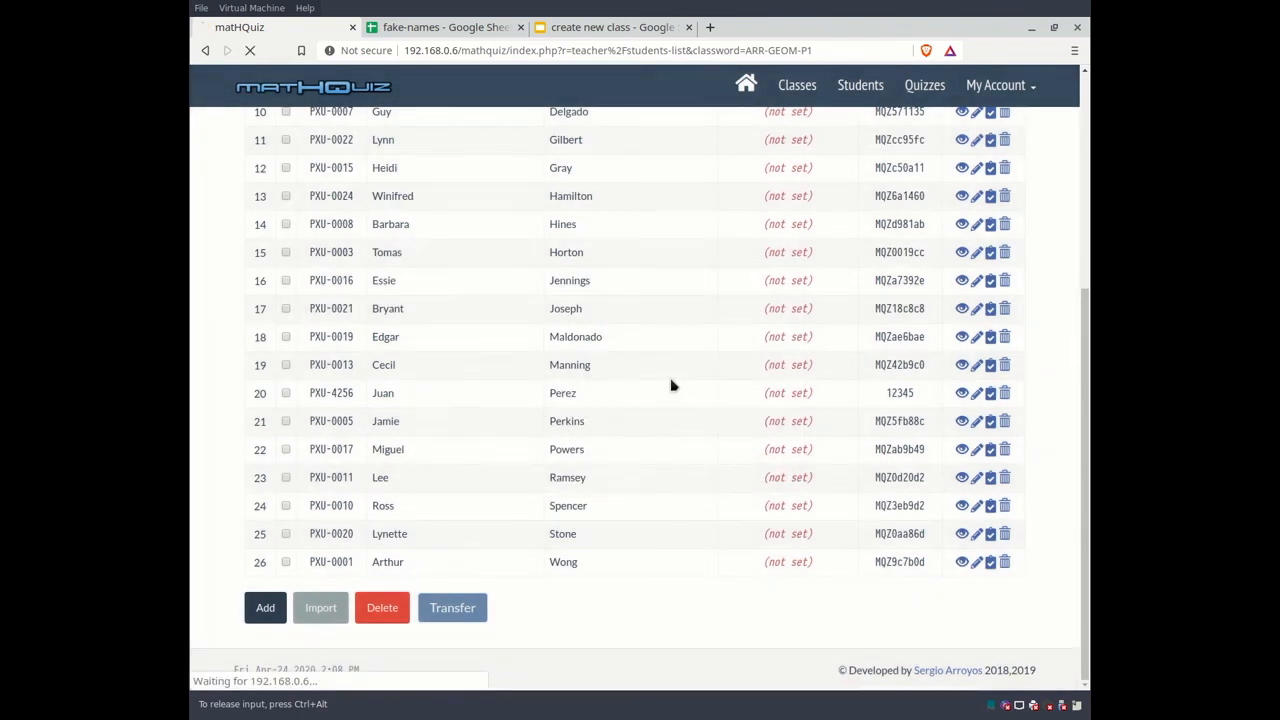
scroll(672, 385, up, 5)
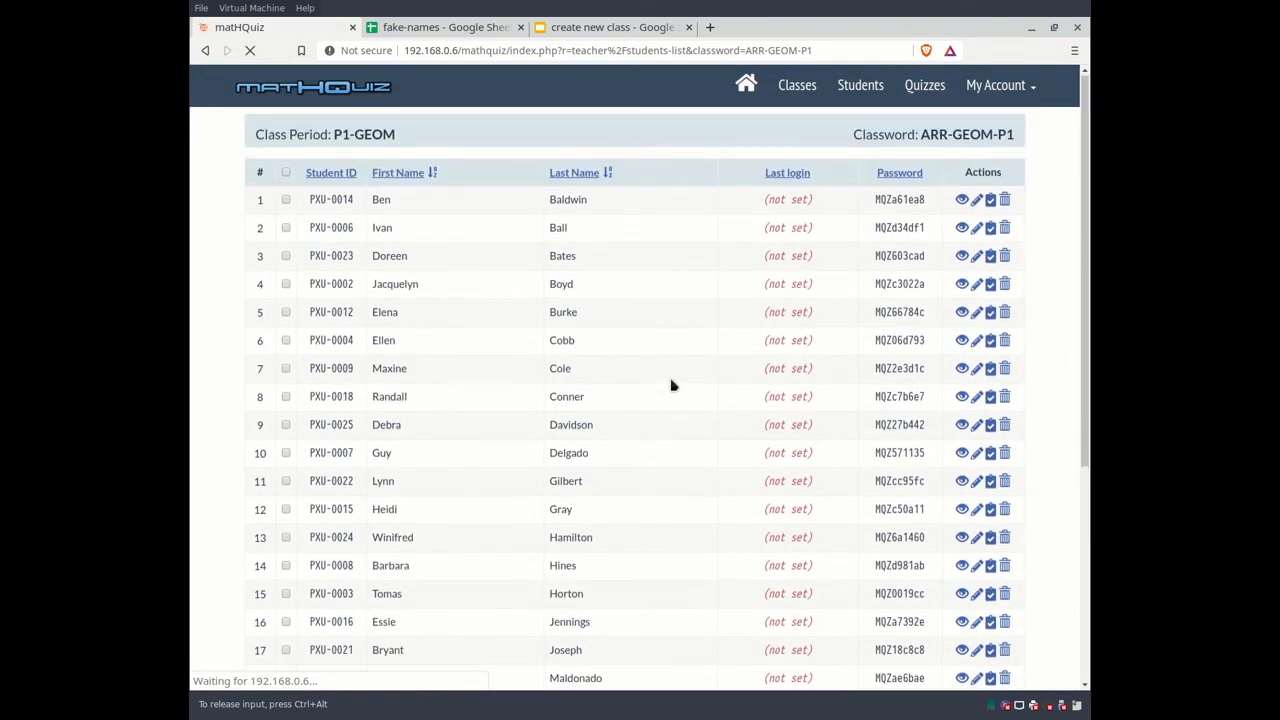
scroll(417, 242, down, 3)
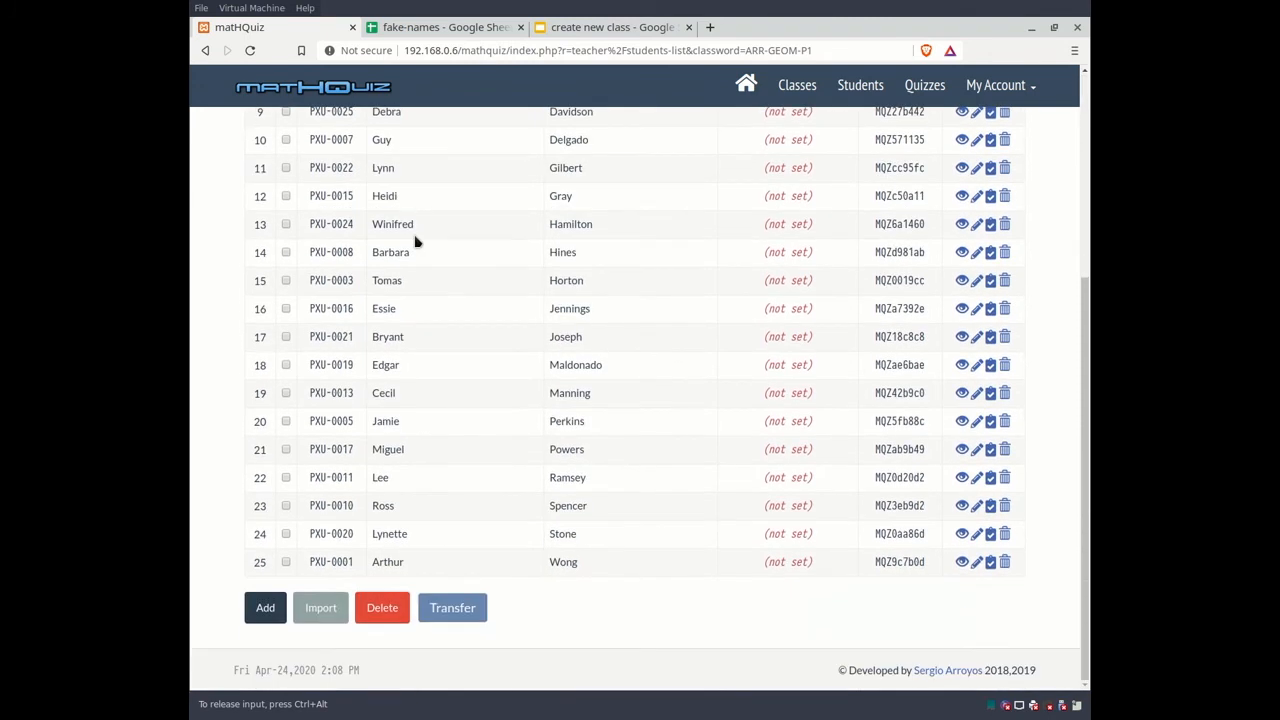
scroll(417, 242, up, 3)
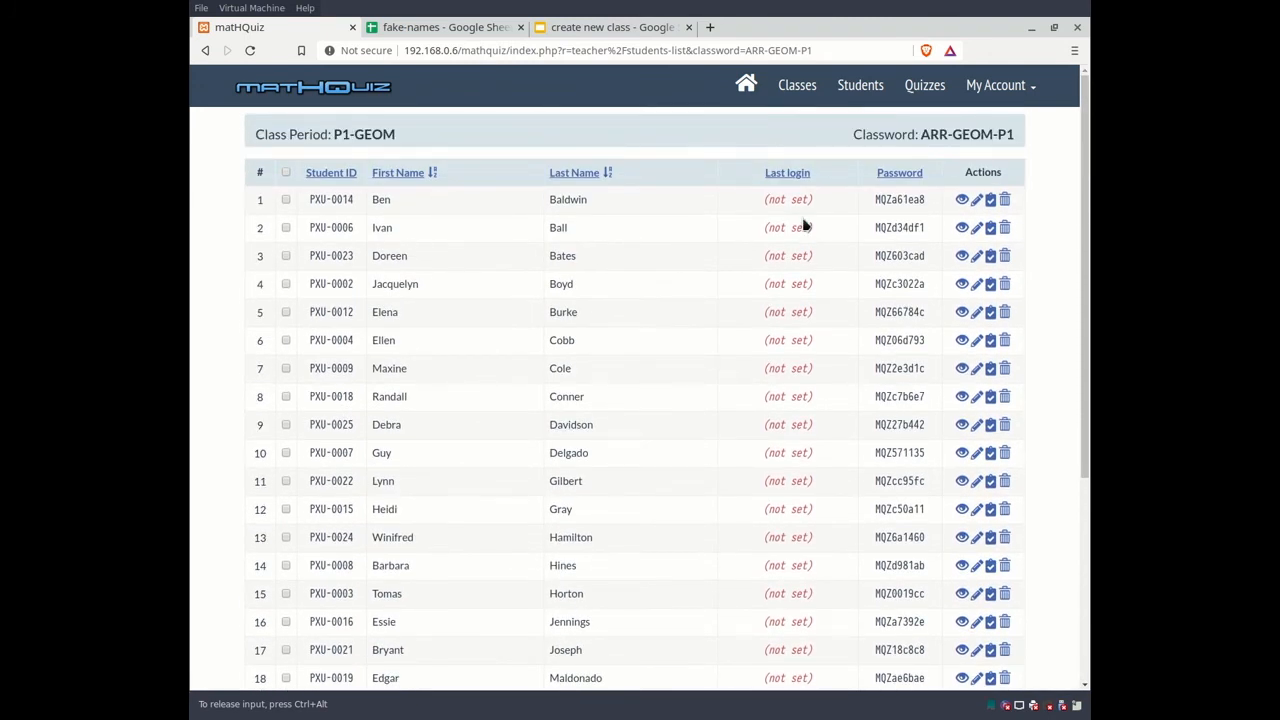
Step: View row 1's student credentials, select the username and name, then return to Classes
click(962, 202)
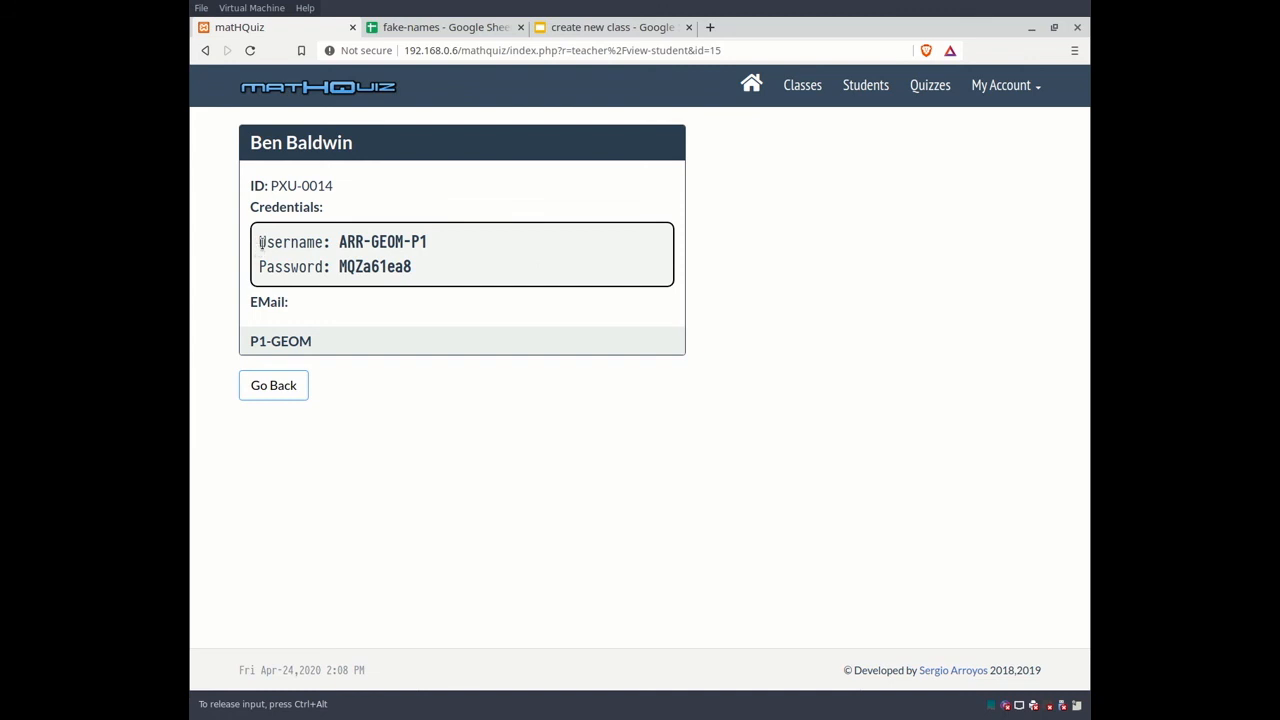
drag(258, 242, 430, 244)
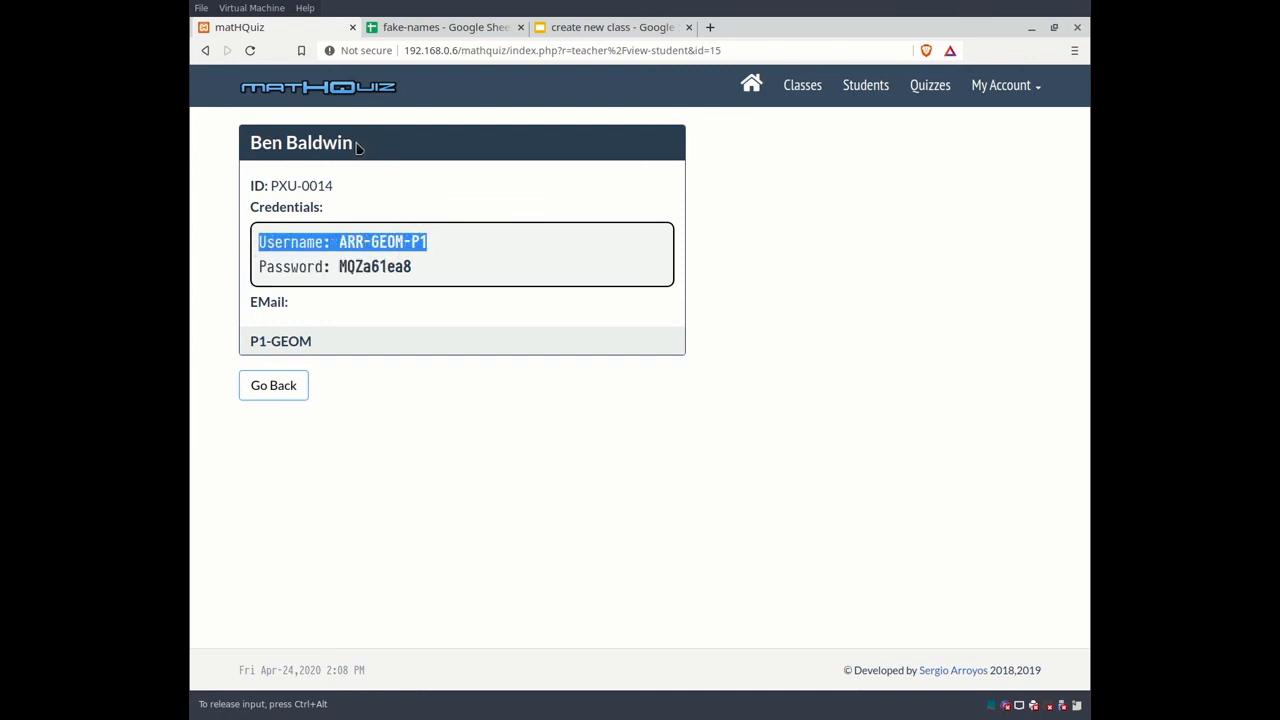
drag(362, 146, 236, 150)
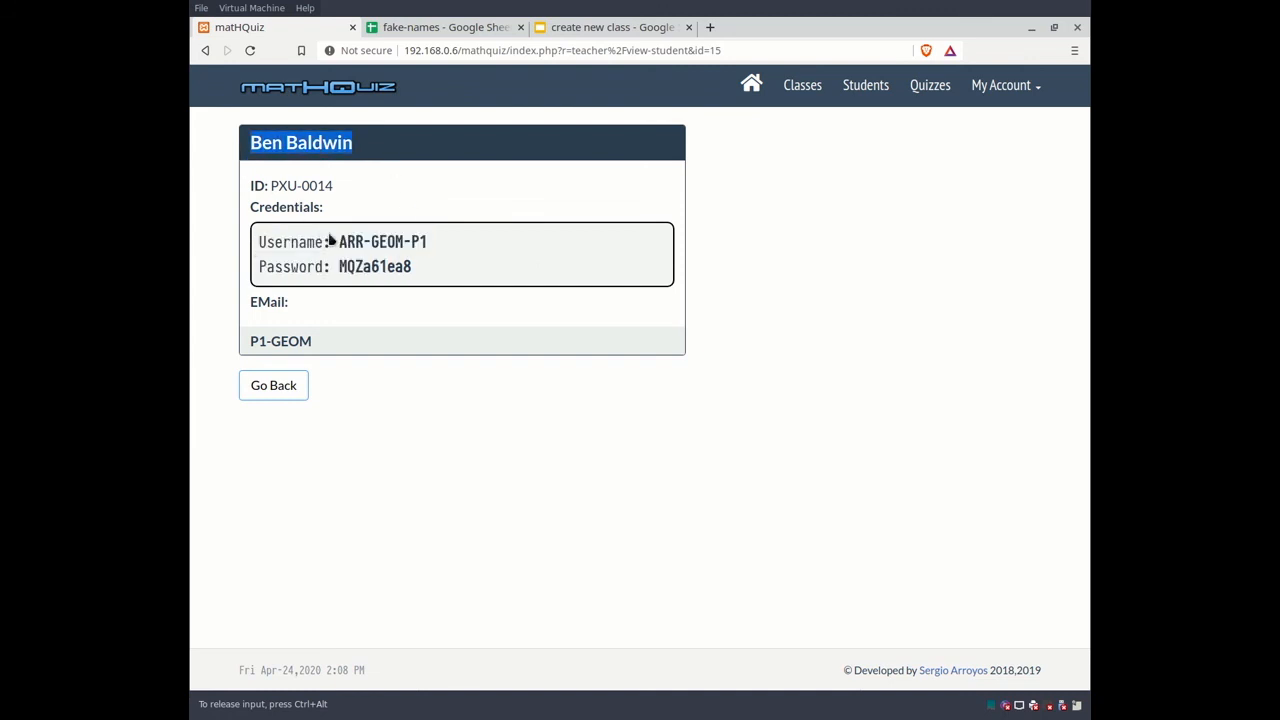
drag(336, 242, 428, 256)
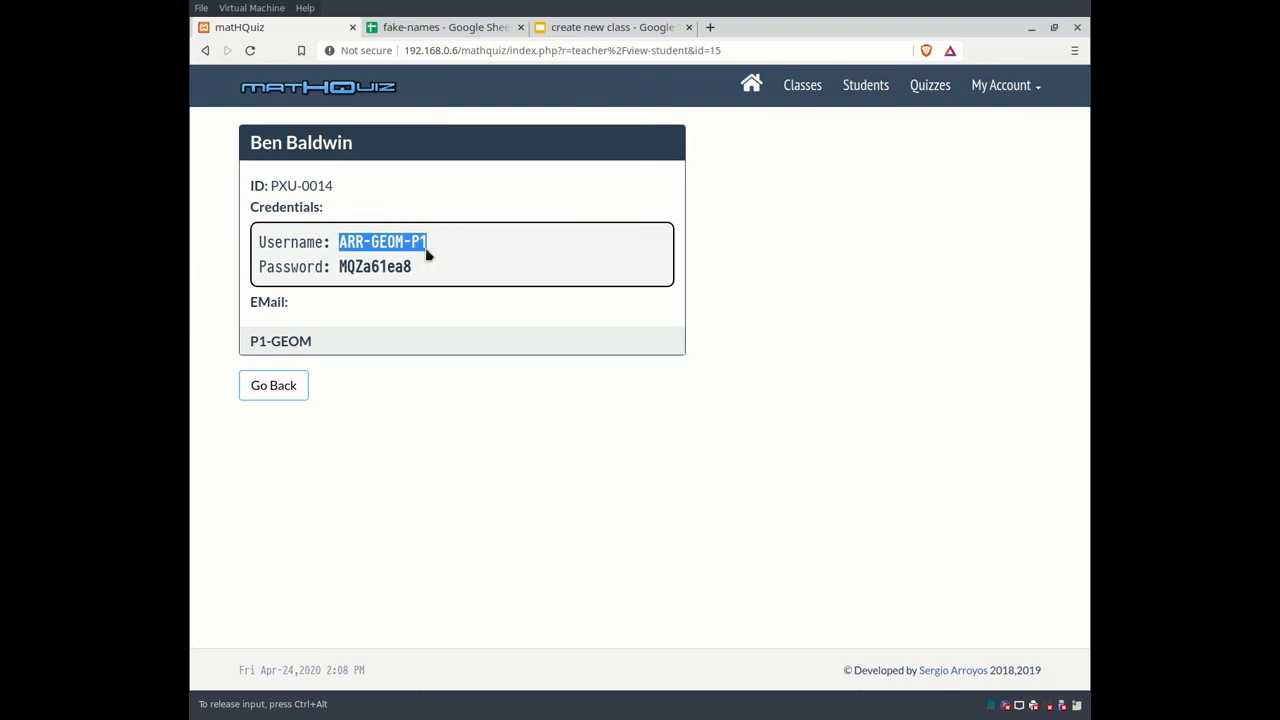
click(803, 85)
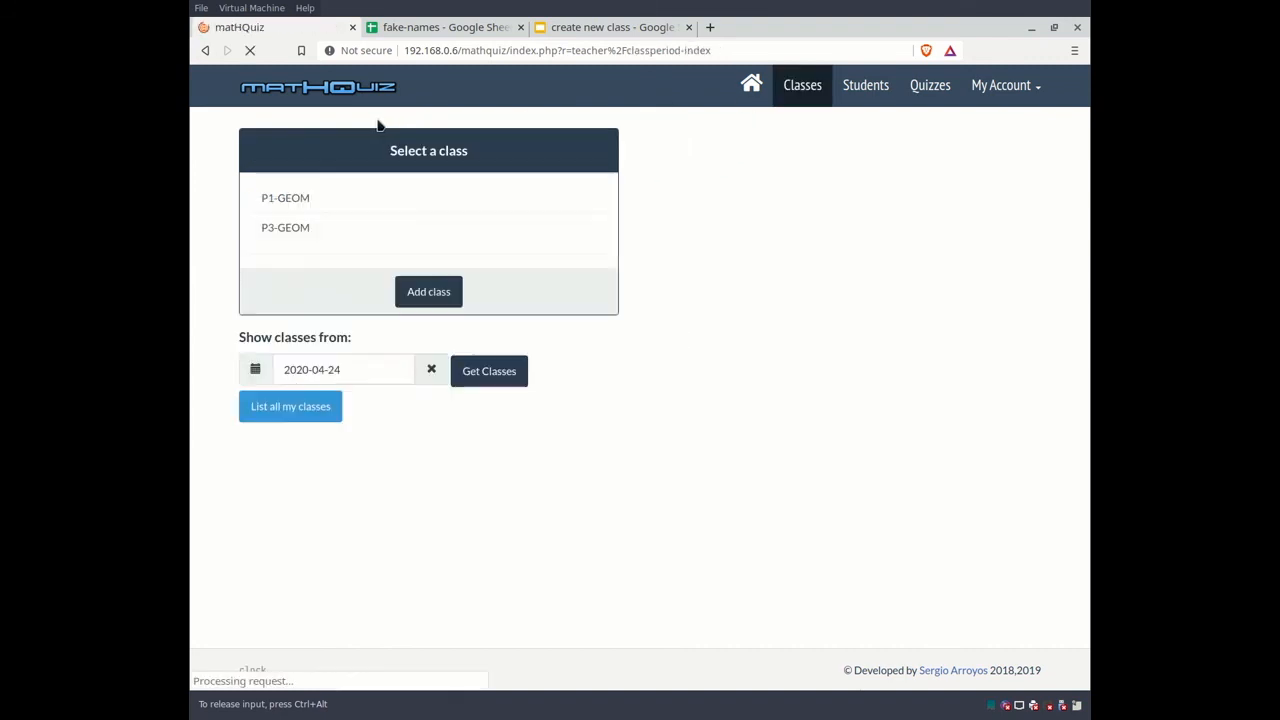
Step: Open the P1-GEOM class settings, go back to Classes, and reopen them
click(311, 200)
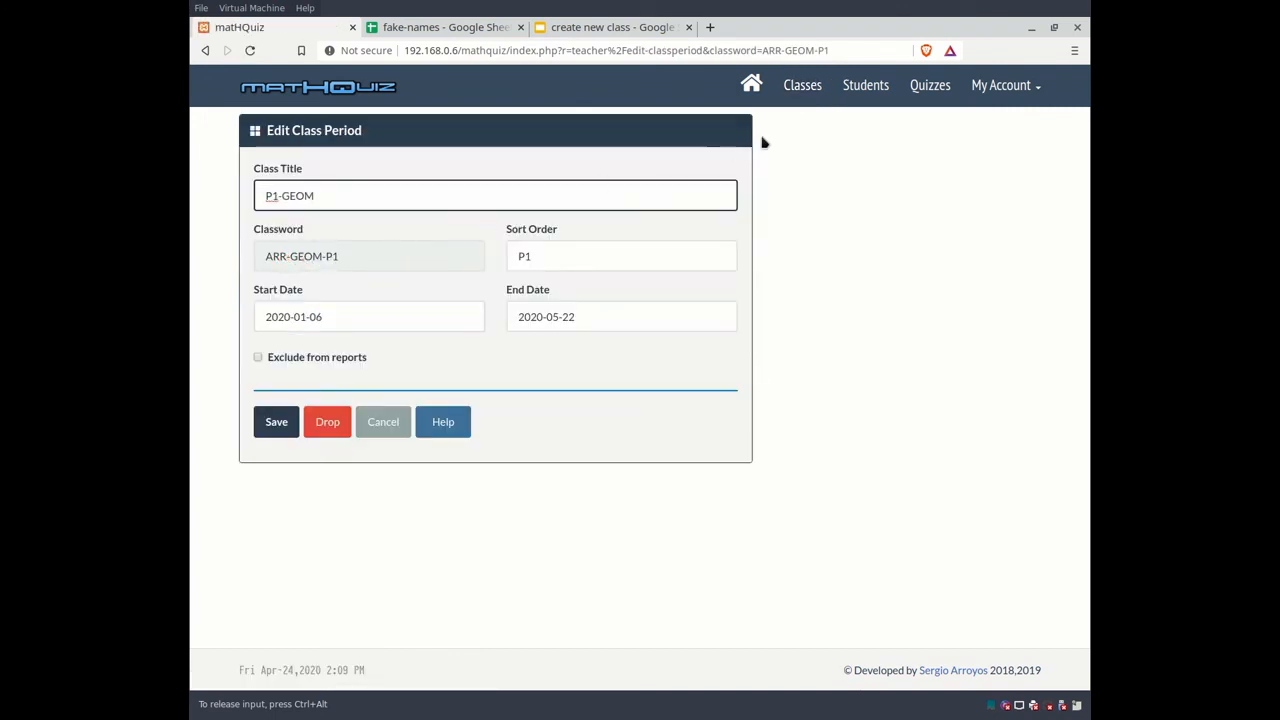
click(805, 86)
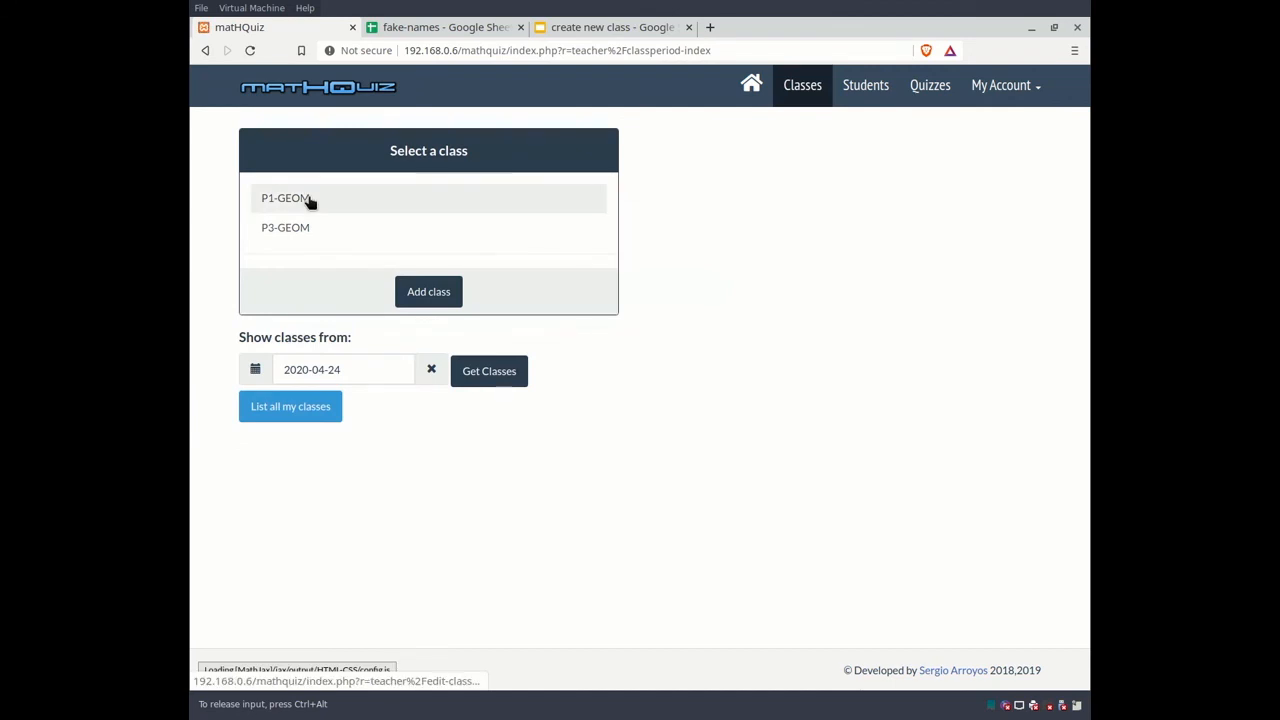
click(311, 200)
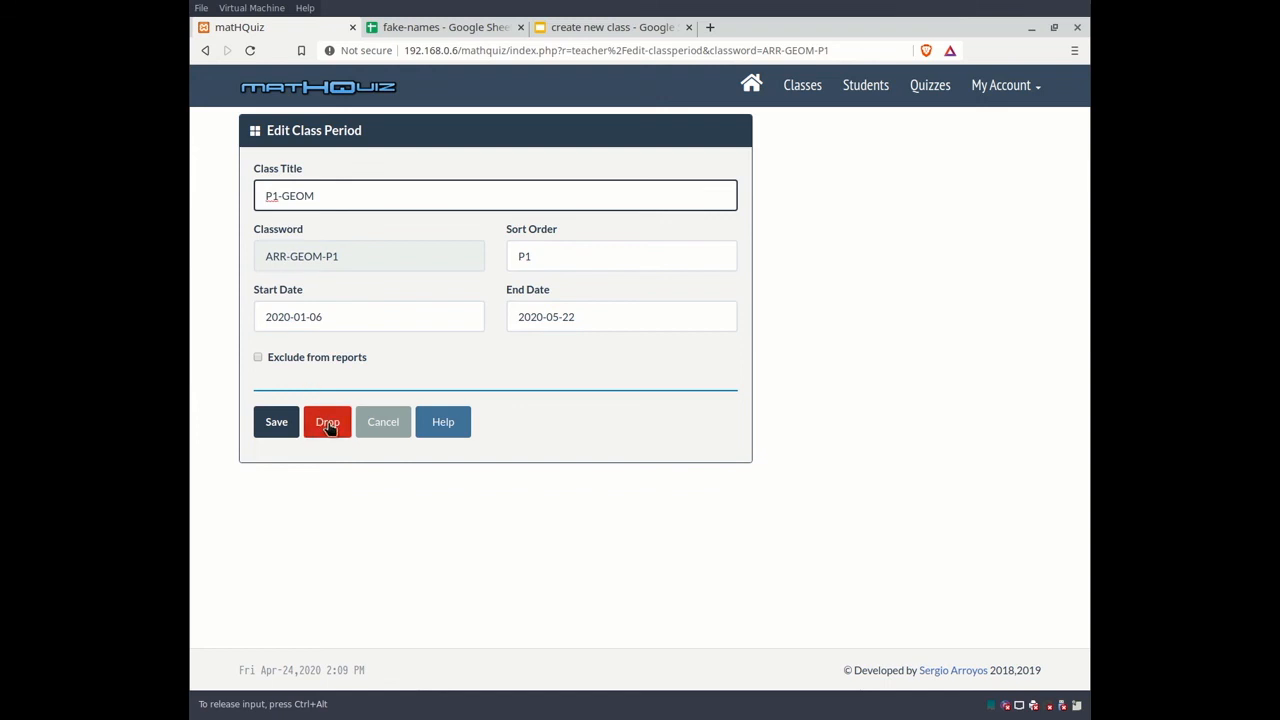
Step: Show the P1-GEOM student list and scroll through its 25 imported students
click(865, 85)
click(293, 236)
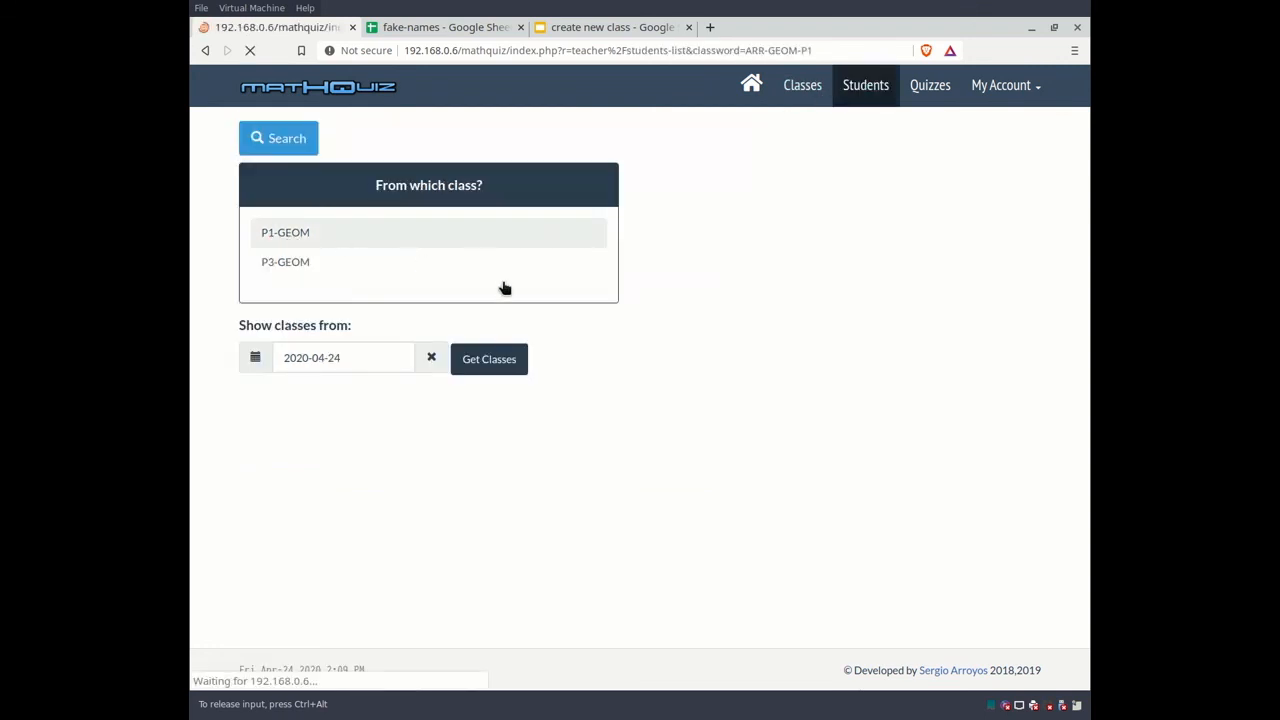
scroll(818, 390, down, 1)
scroll(820, 391, down, 3)
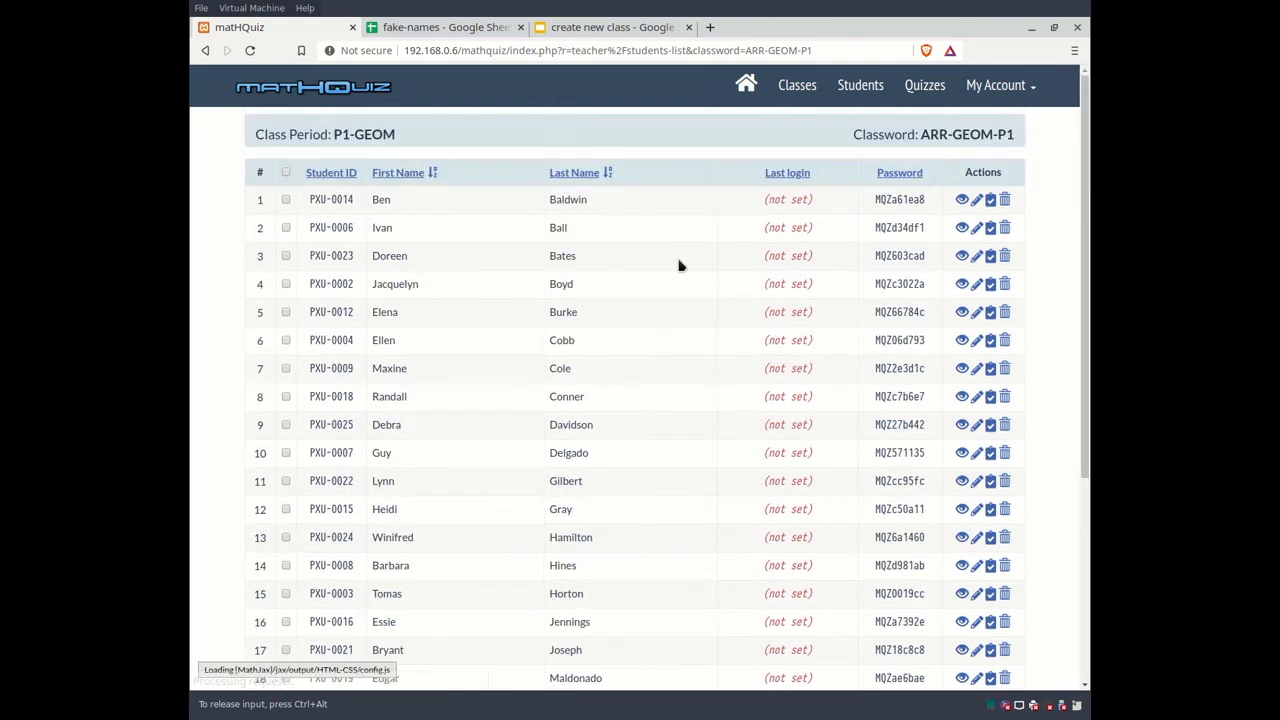
scroll(734, 357, down, 4)
scroll(734, 357, down, 2)
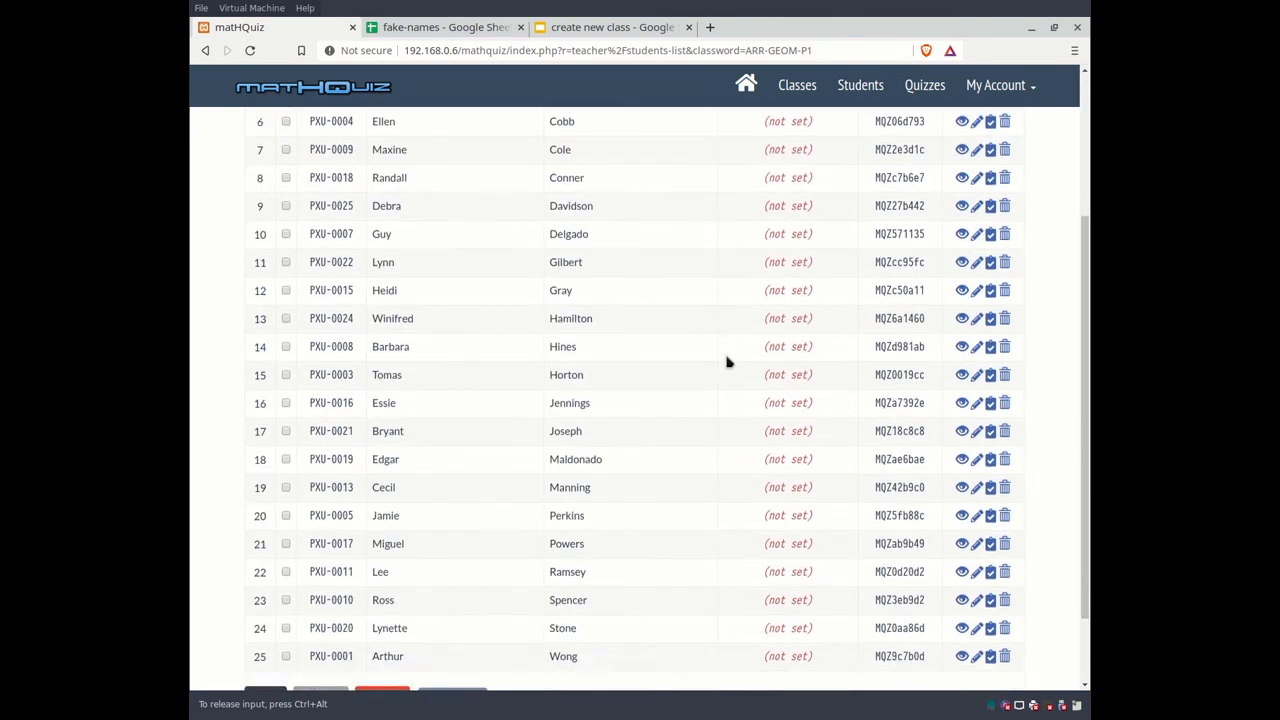
scroll(730, 361, up, 6)
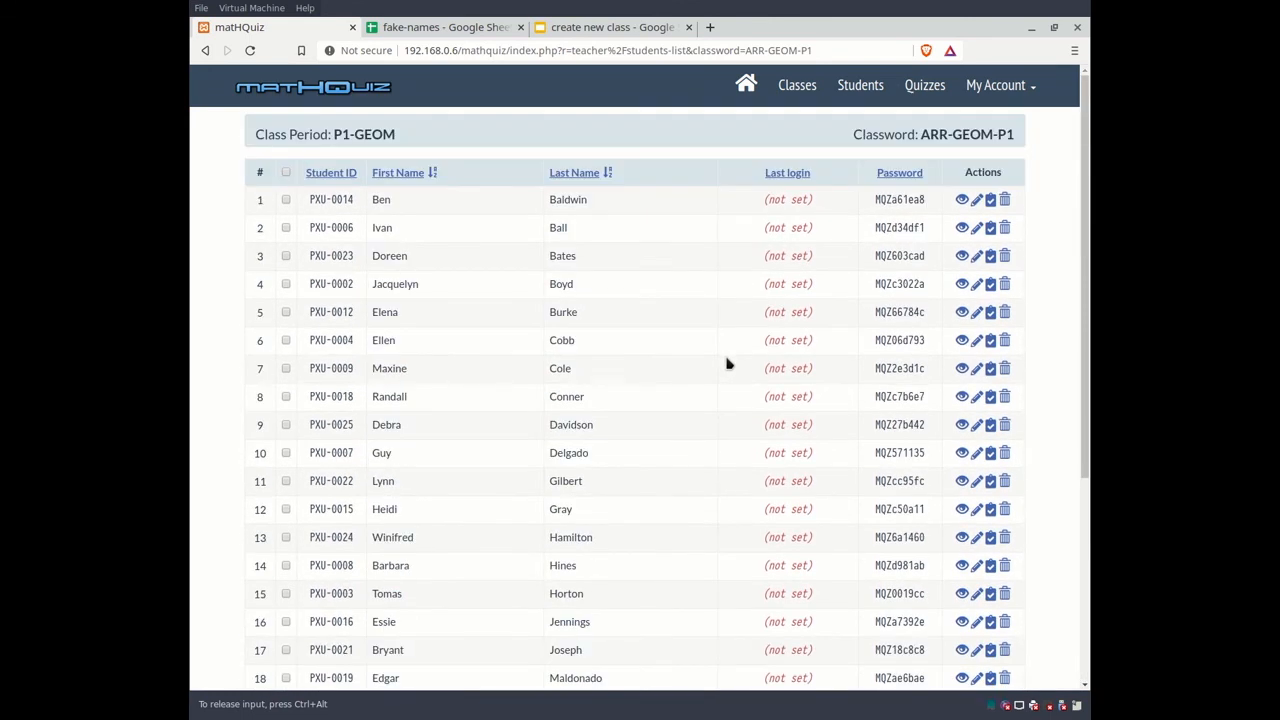